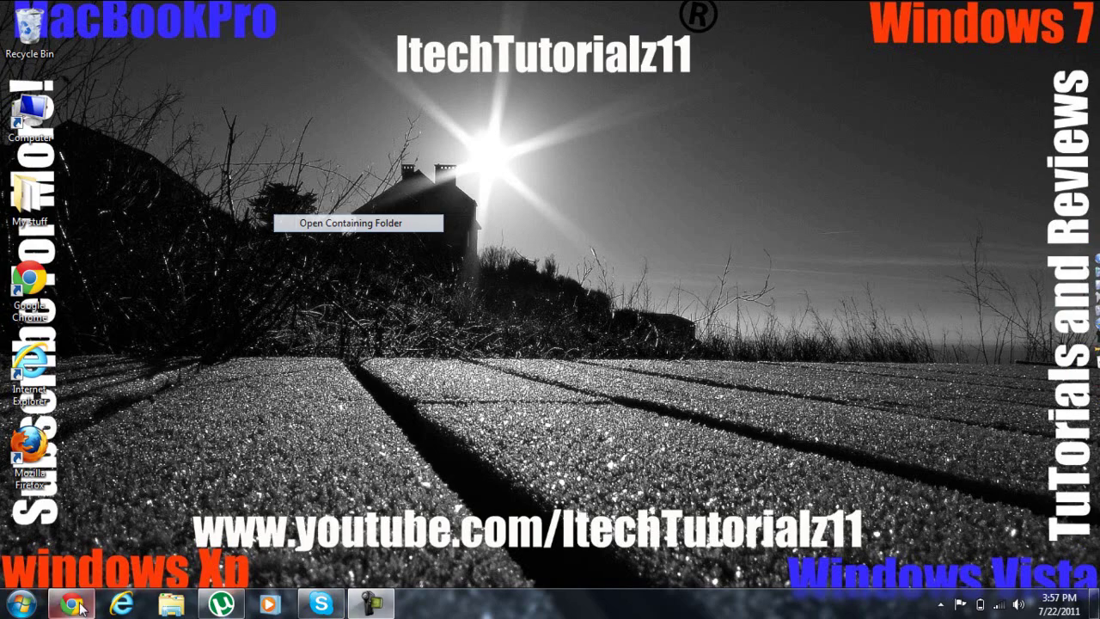
- Restore the Chrome window showing the 4shared Stubbs Effects Explosion Package page
left_click(72, 604)
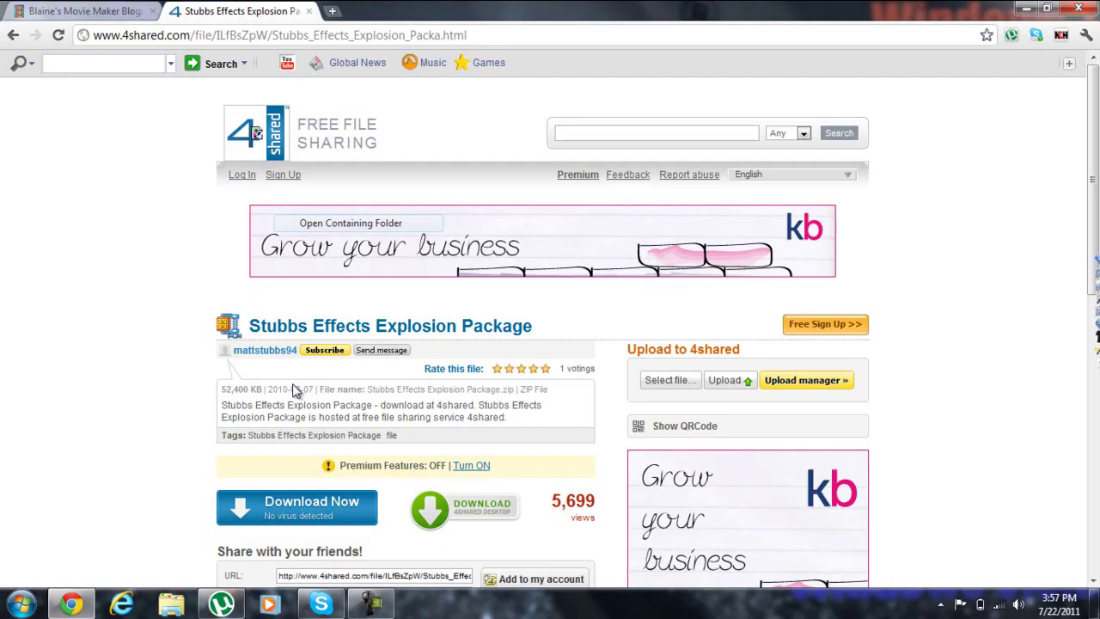
- Open Blaine's 'Compositing and Translucency Transitions (Re-released)' post and scroll to its per-version installer boxes
left_click(120, 10)
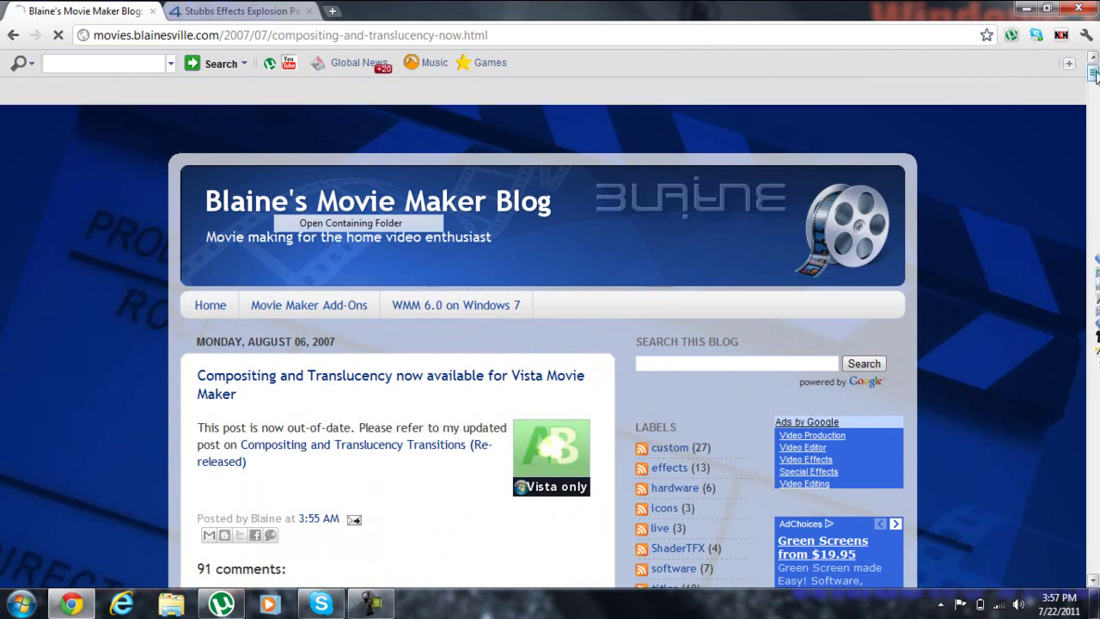
scroll(1094, 75, "down", 1)
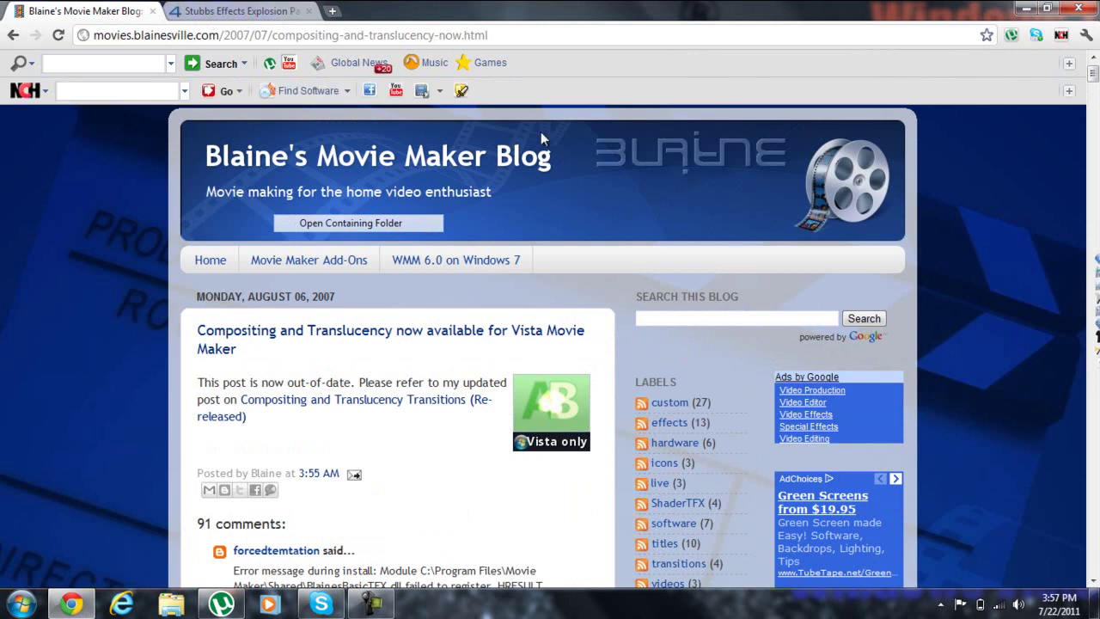
left_click(322, 405)
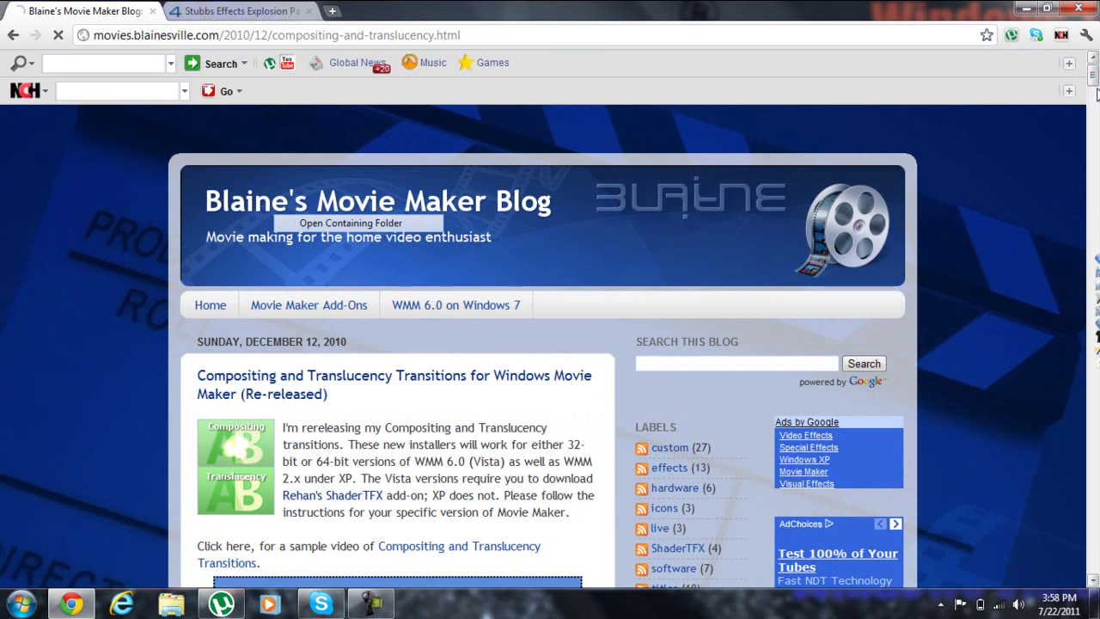
left_click(1095, 91)
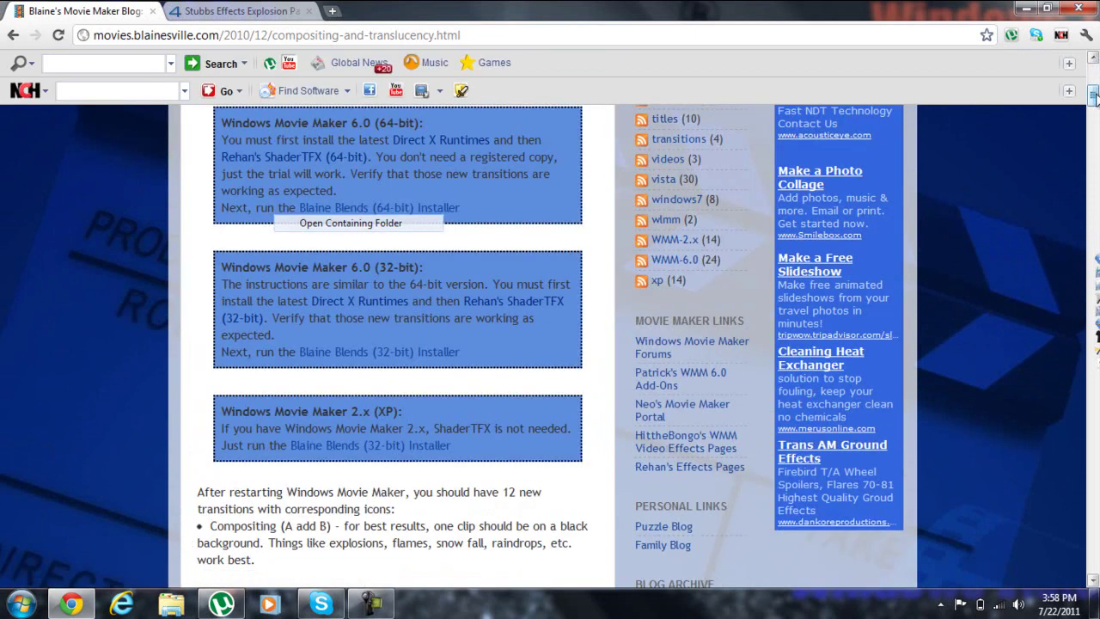
left_click_drag(1096, 101, 1095, 100)
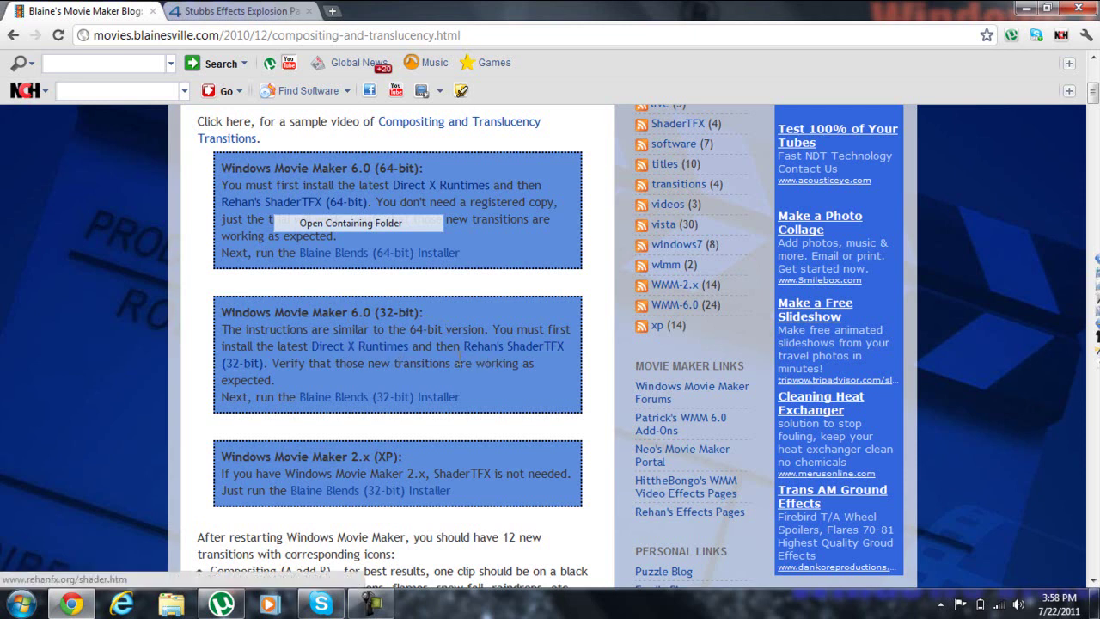
- Download and run dxwebsetup.exe from Microsoft's DirectX Runtimes page, then return to the blog instructions
left_click(365, 358)
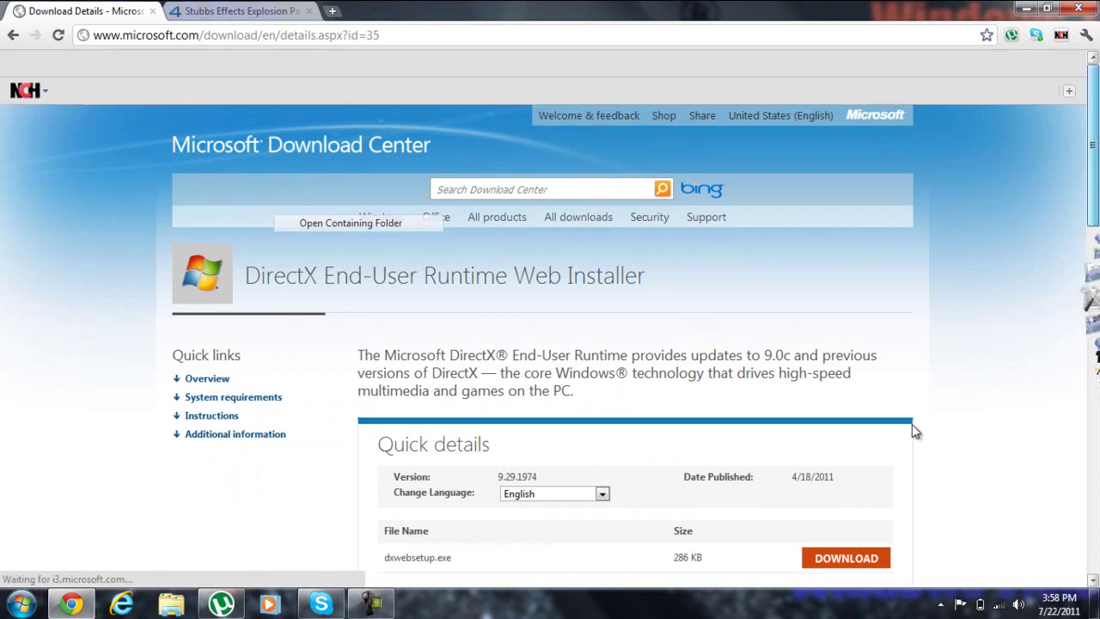
scroll(911, 423, "down", 2)
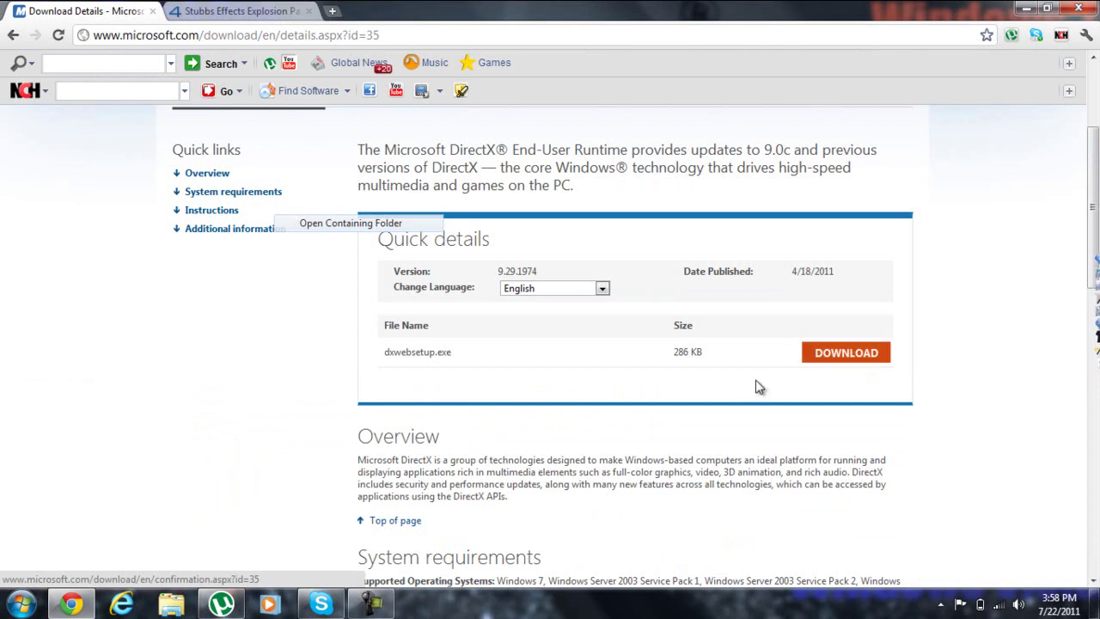
left_click(833, 362)
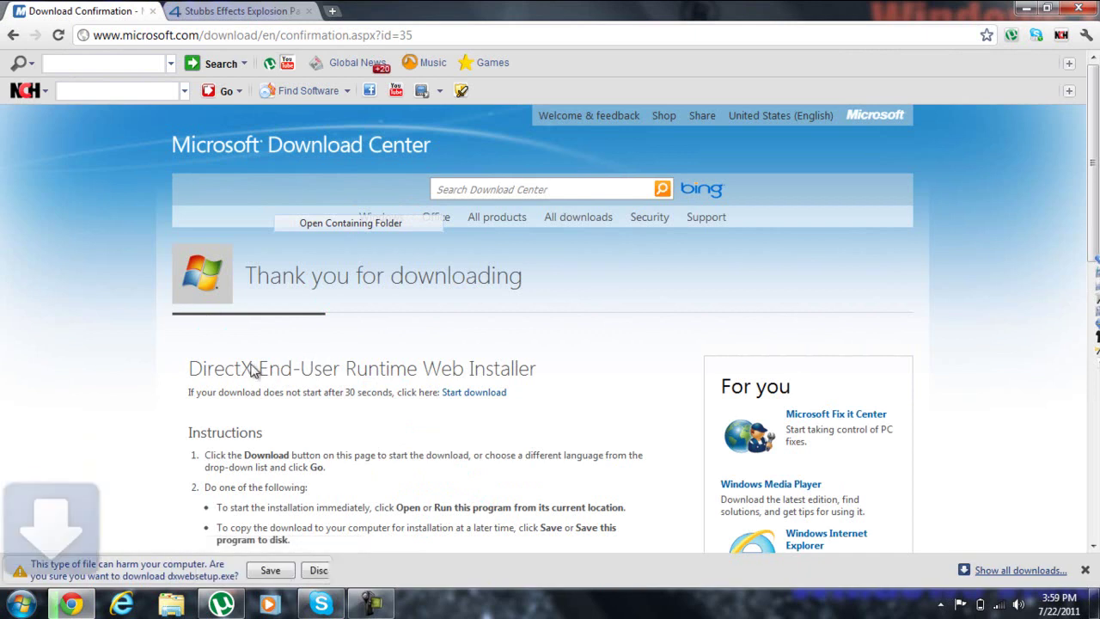
left_click(264, 570)
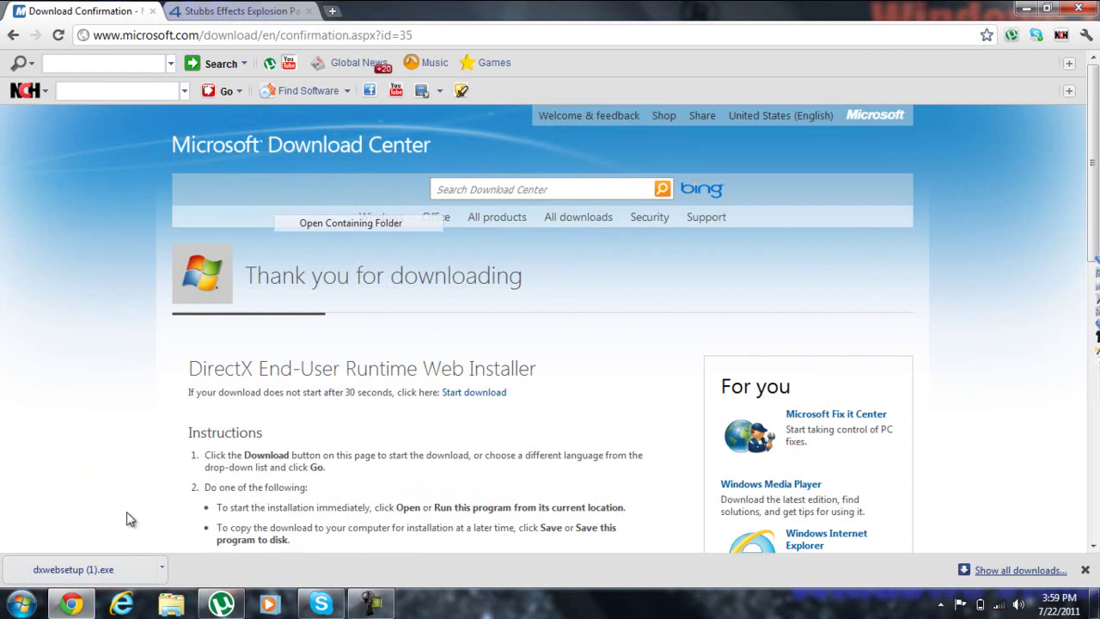
left_click(118, 572)
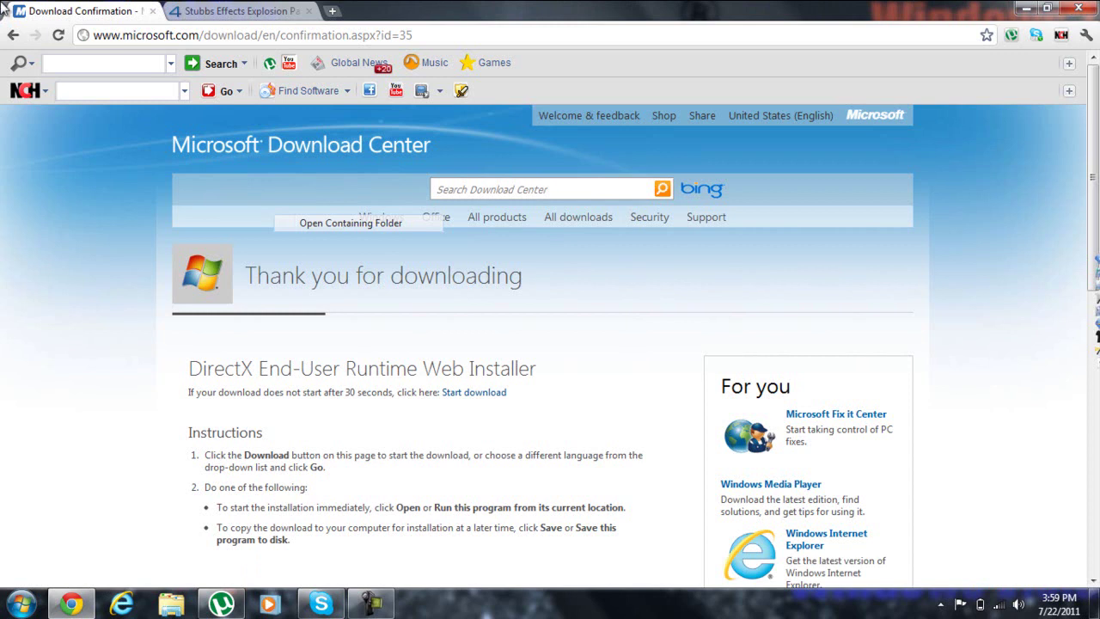
left_click(11, 35)
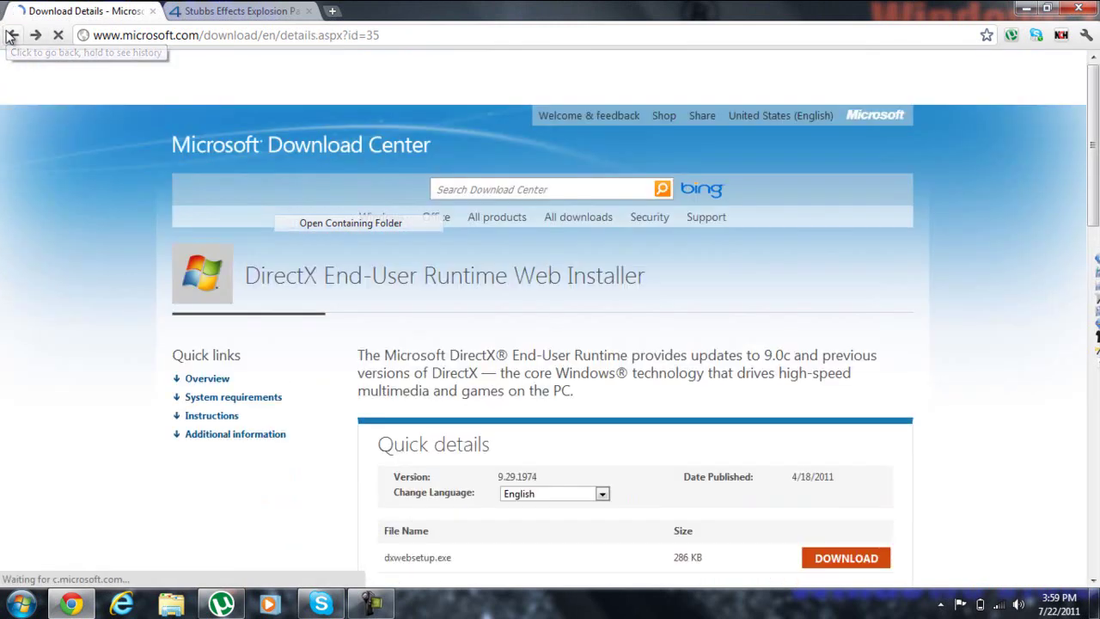
left_click(11, 36)
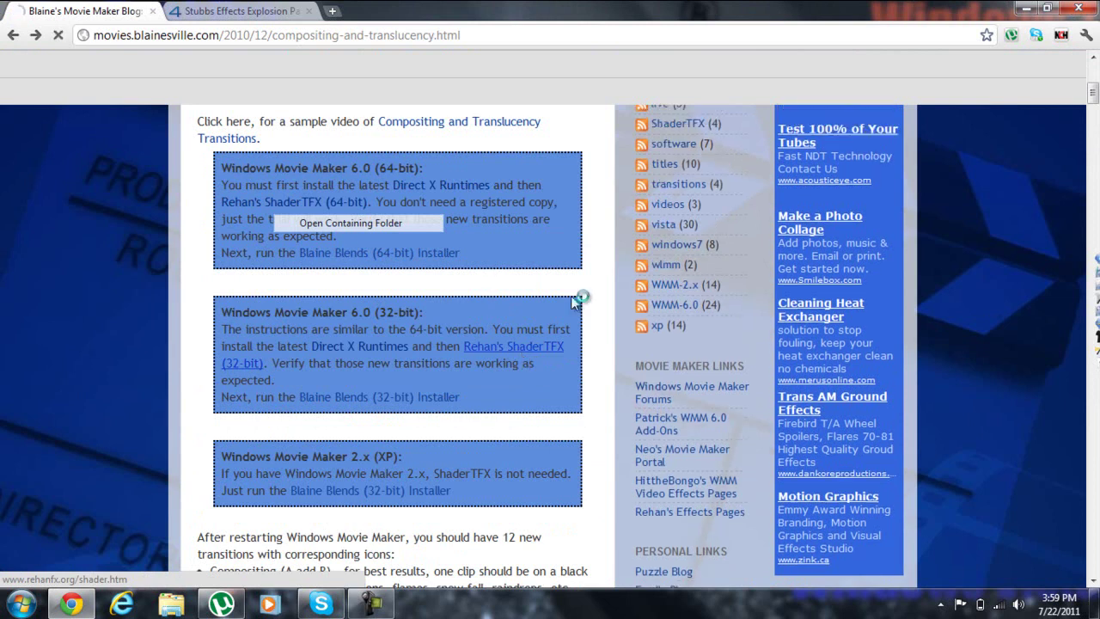
- Start the 32-bit ShaderTFX version 1.0.034 download from Rehan's ShaderTFX page, then cancel it
left_click(515, 346)
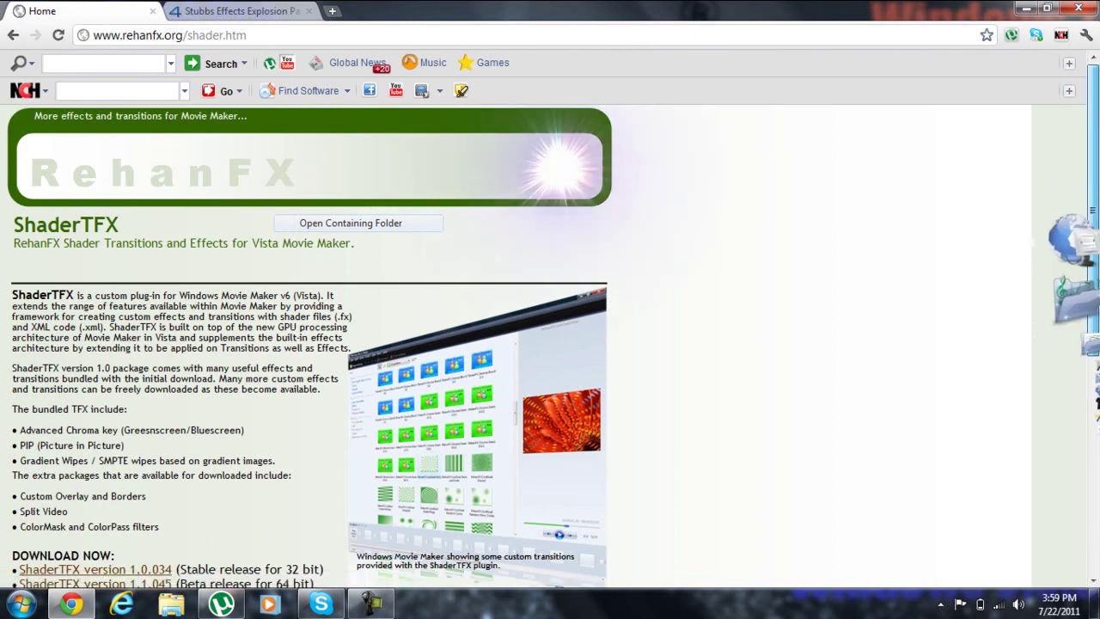
left_click_drag(1096, 199, 1090, 249)
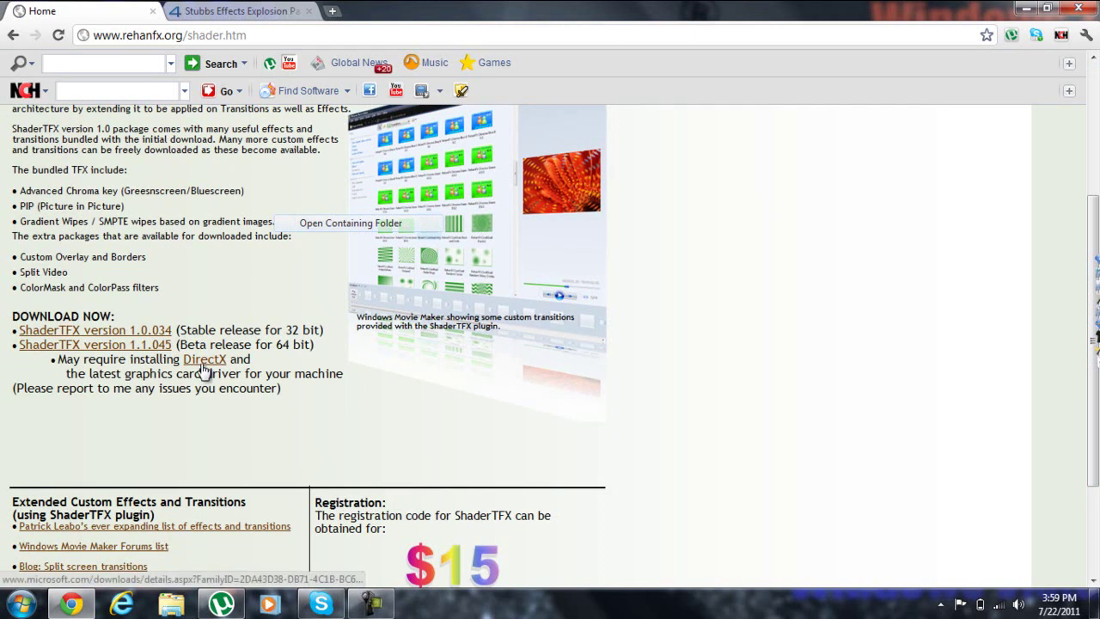
left_click(153, 332)
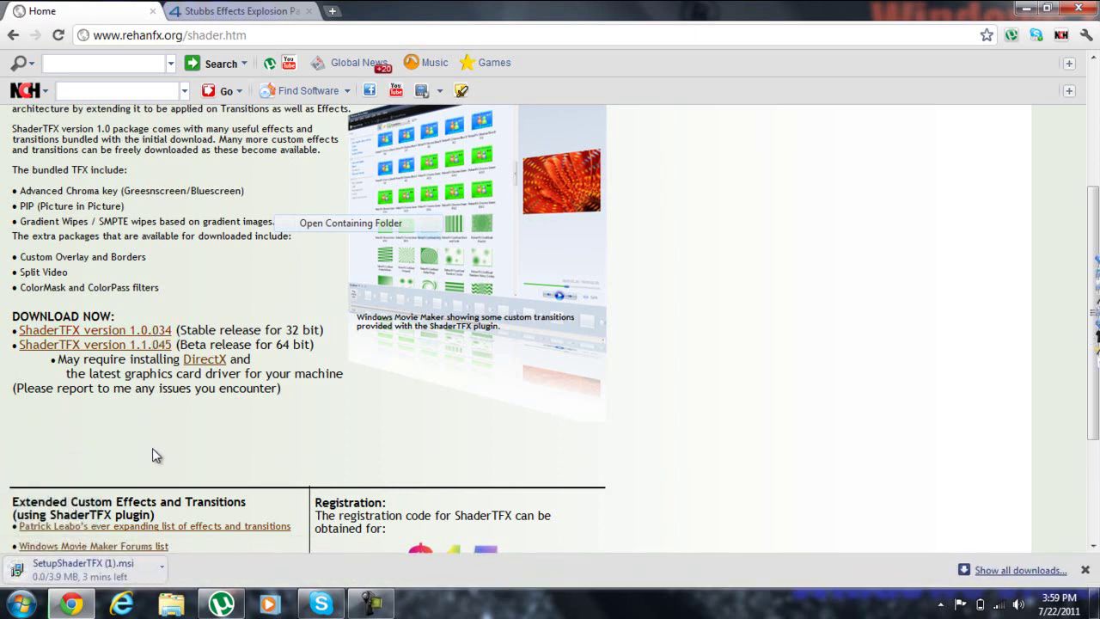
left_click(160, 567)
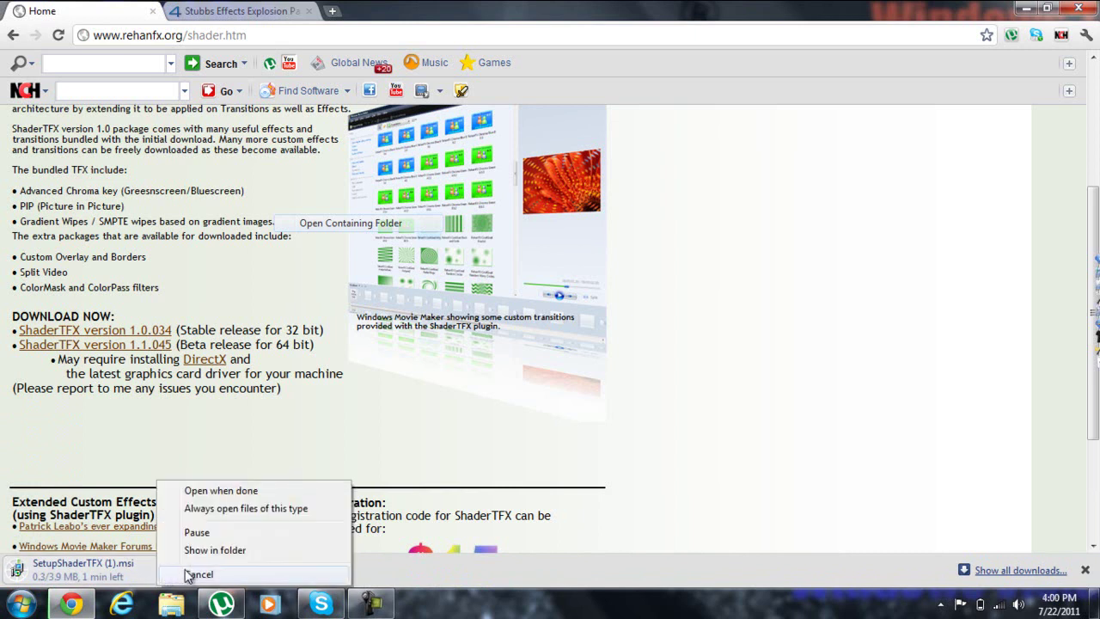
left_click(166, 574)
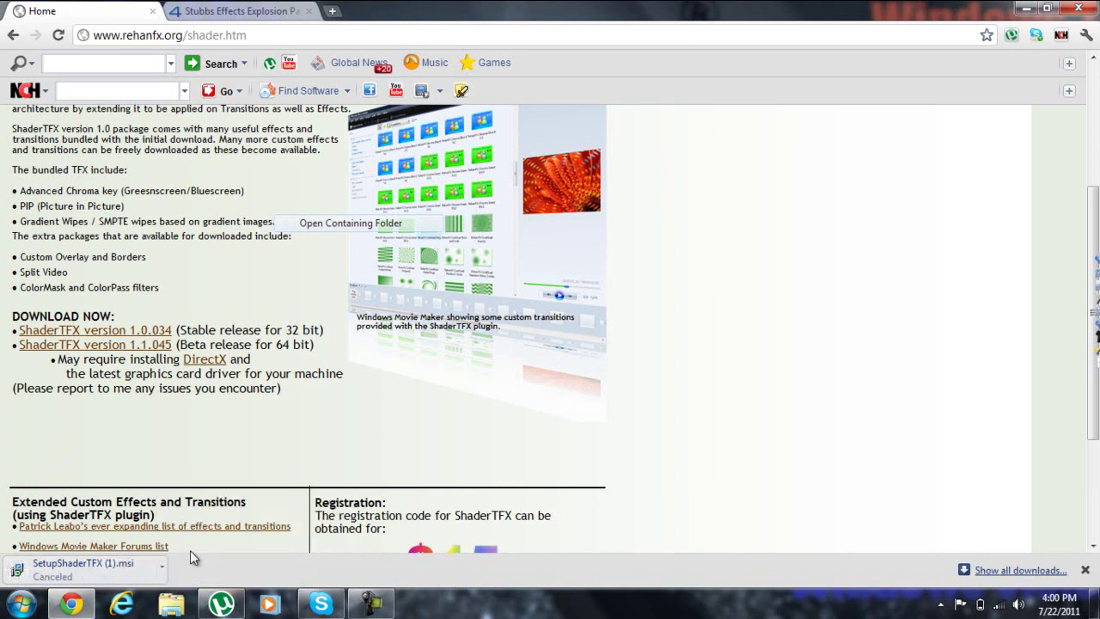
- Close the ShaderTFX tab and start the Stubbs Effects Explosion Package download on 4shared
left_click(152, 12)
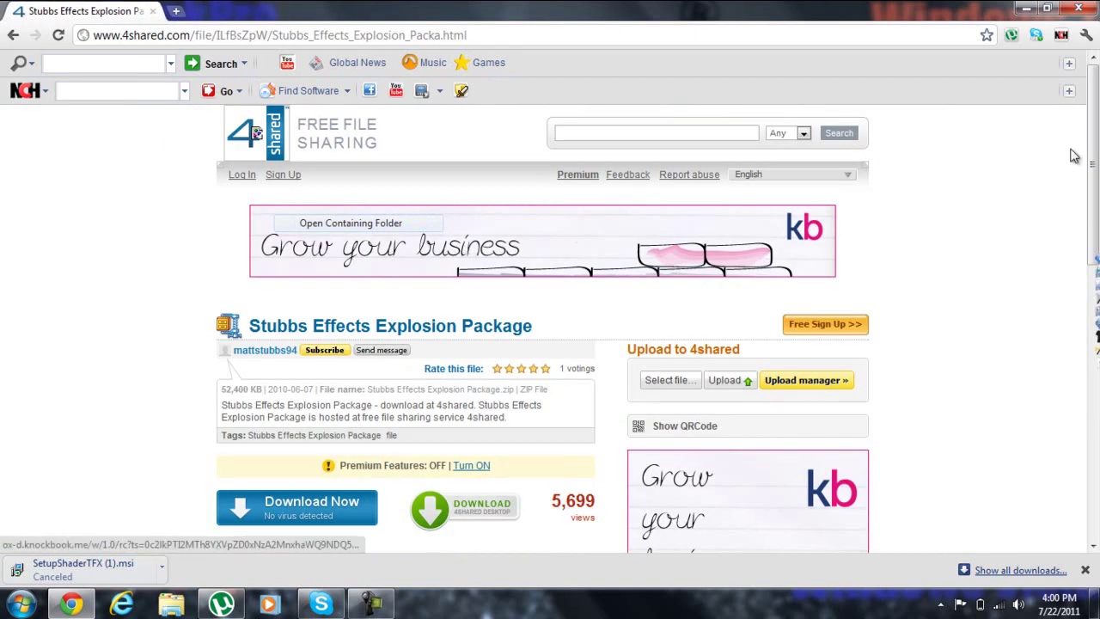
left_click_drag(1094, 163, 1093, 222)
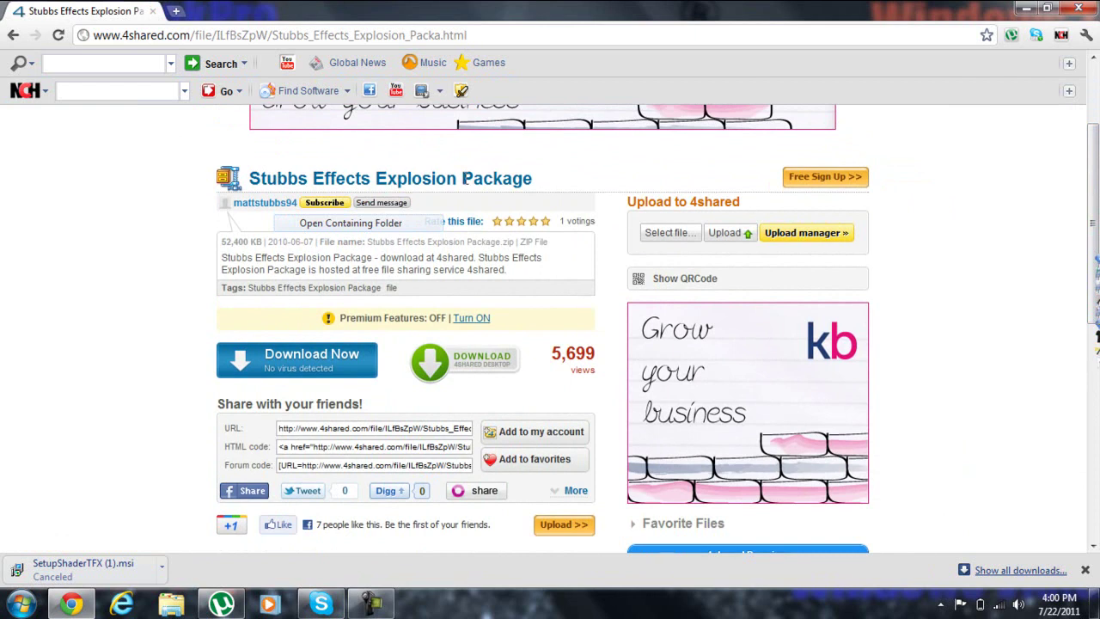
left_click_drag(462, 178, 529, 178)
left_click(610, 183)
scroll(1097, 146, "down", 1)
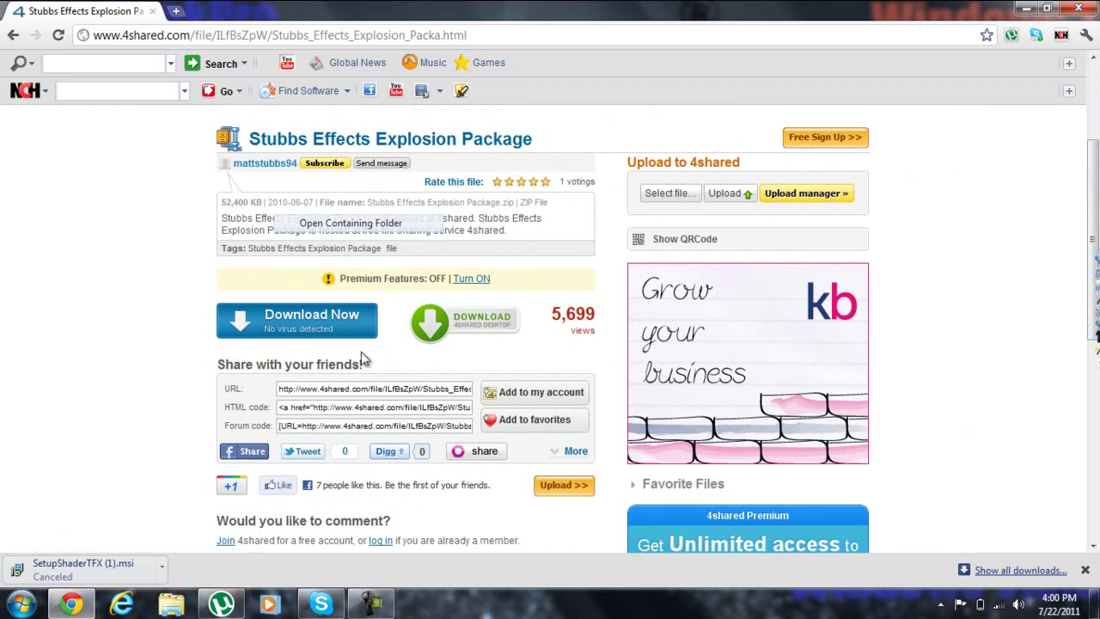
left_click(252, 330)
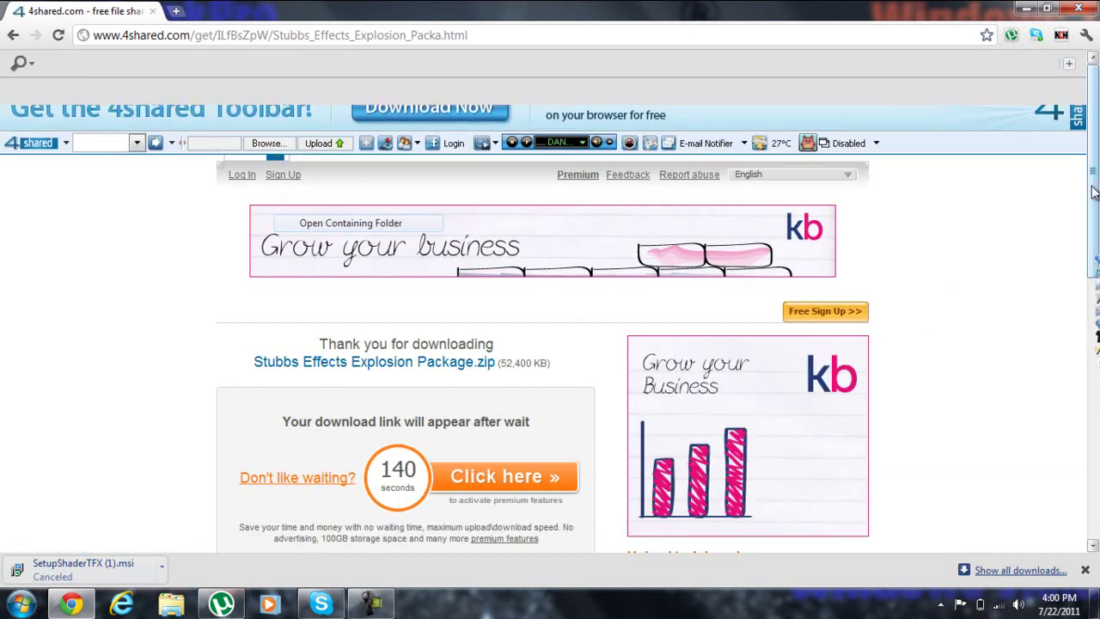
- Open the browser's full downloads list
scroll(1094, 228, "down", 2)
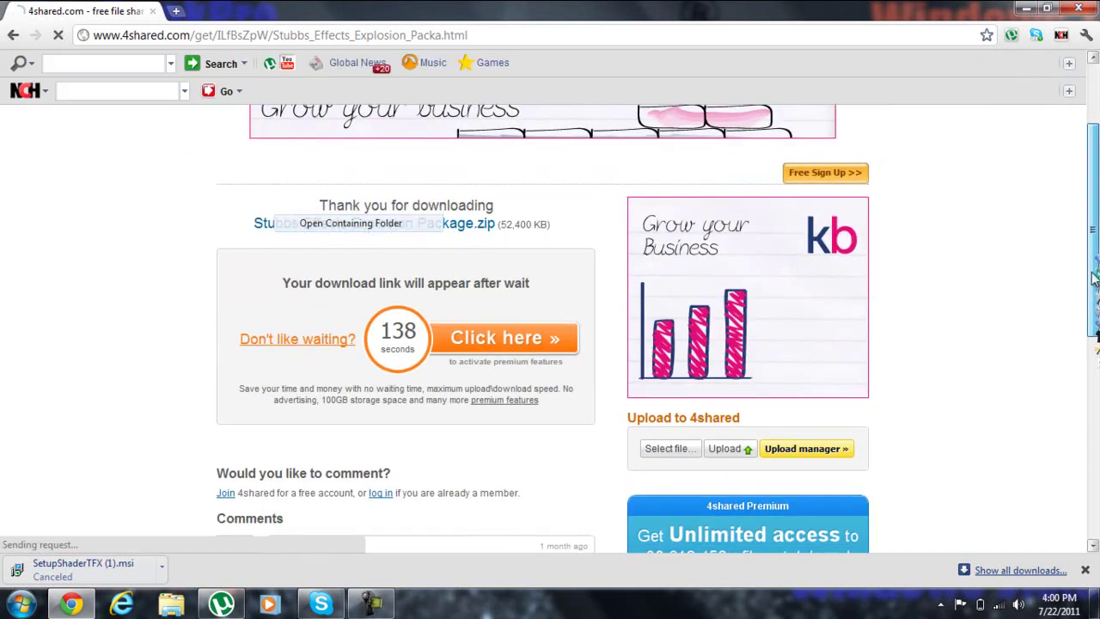
scroll(950, 336, "down", 1)
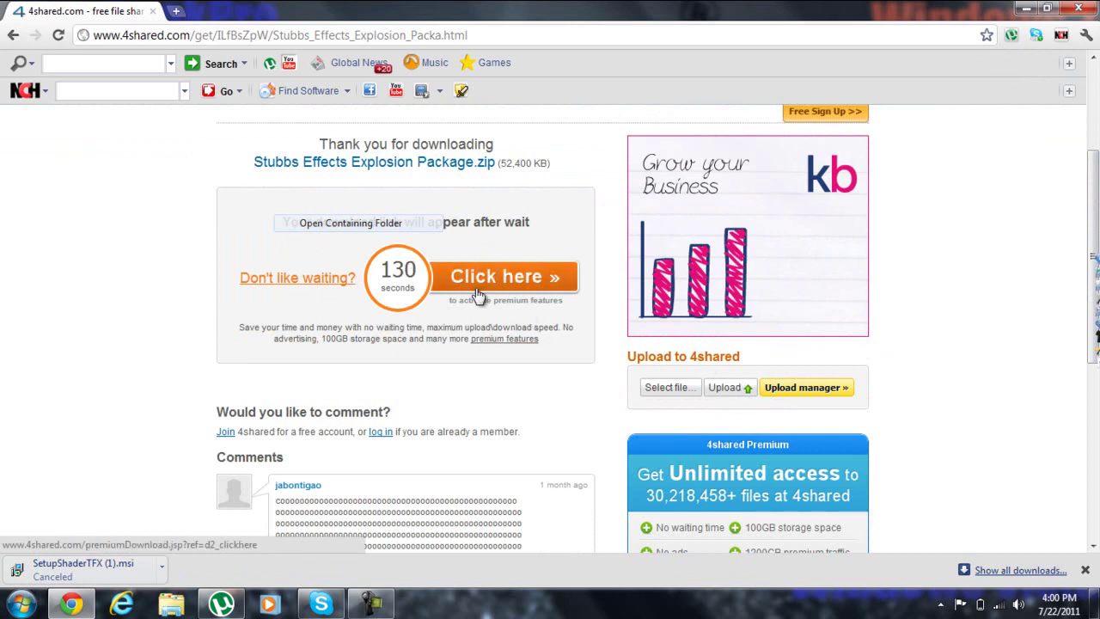
left_click(1001, 572)
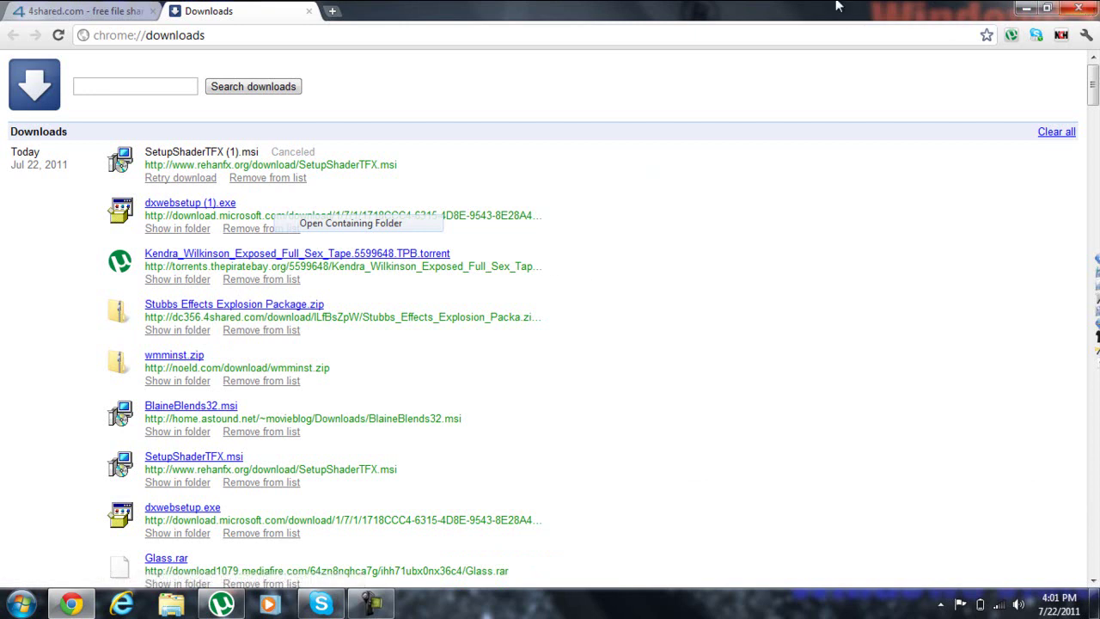
- Drag the Stubbs Effects Explosion Package zip from My stuff onto the desktop and close the folder
left_click(1026, 8)
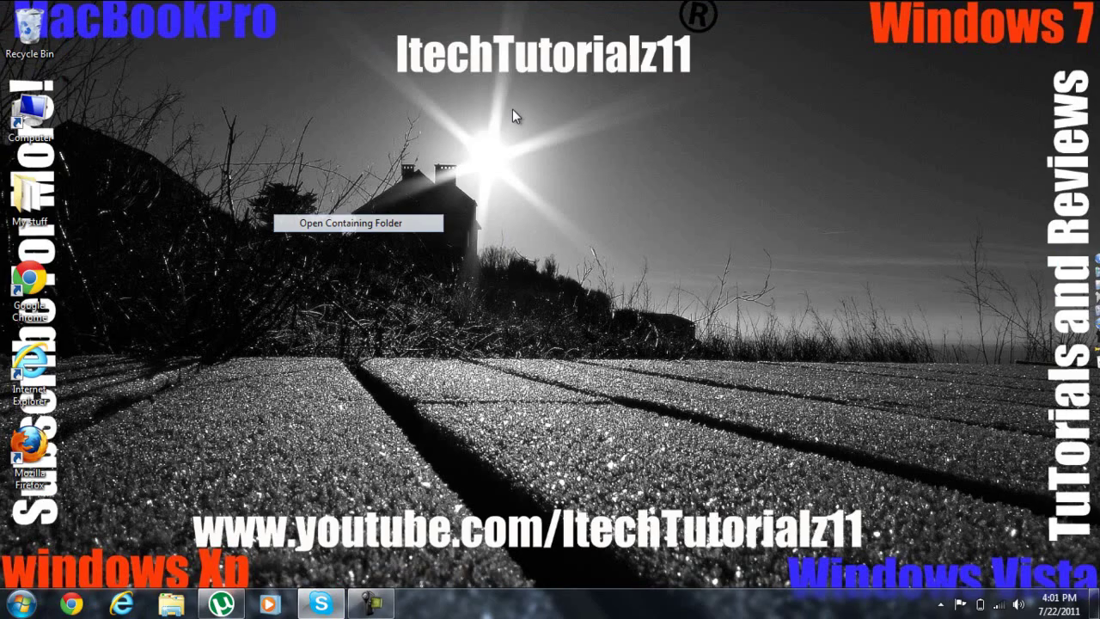
double_click(41, 199)
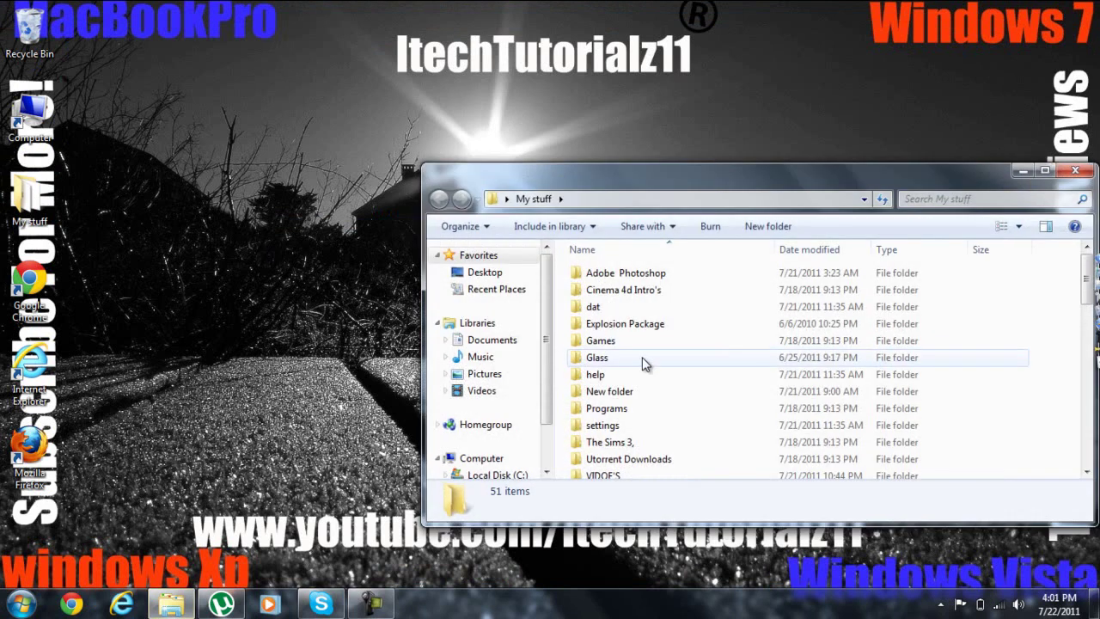
key("Down")
key("Down")
key("Down")
key("Down")
key("s")
key("Down")
key("Down")
key("Down")
key("Down")
key("Down")
key("Down")
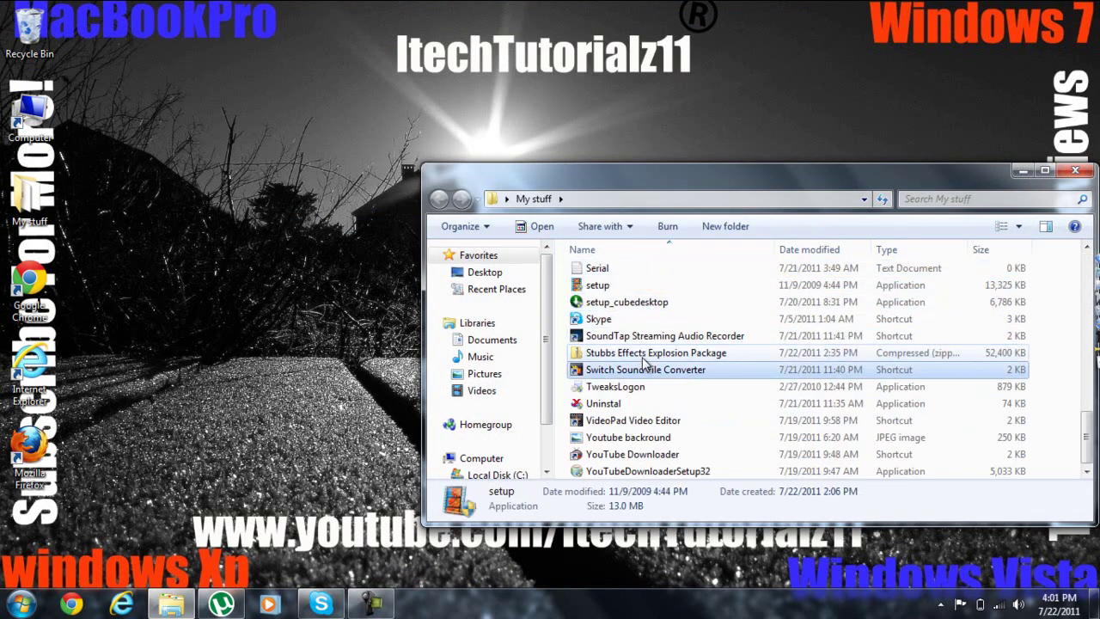
key("Up")
left_click_drag(634, 364, 33, 562)
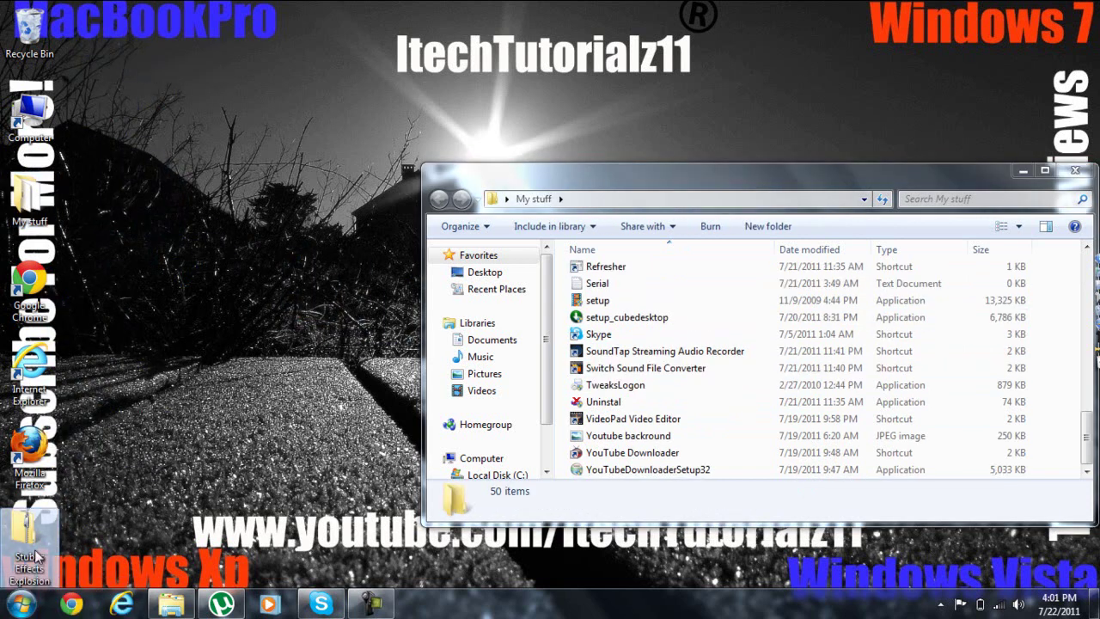
left_click(1074, 170)
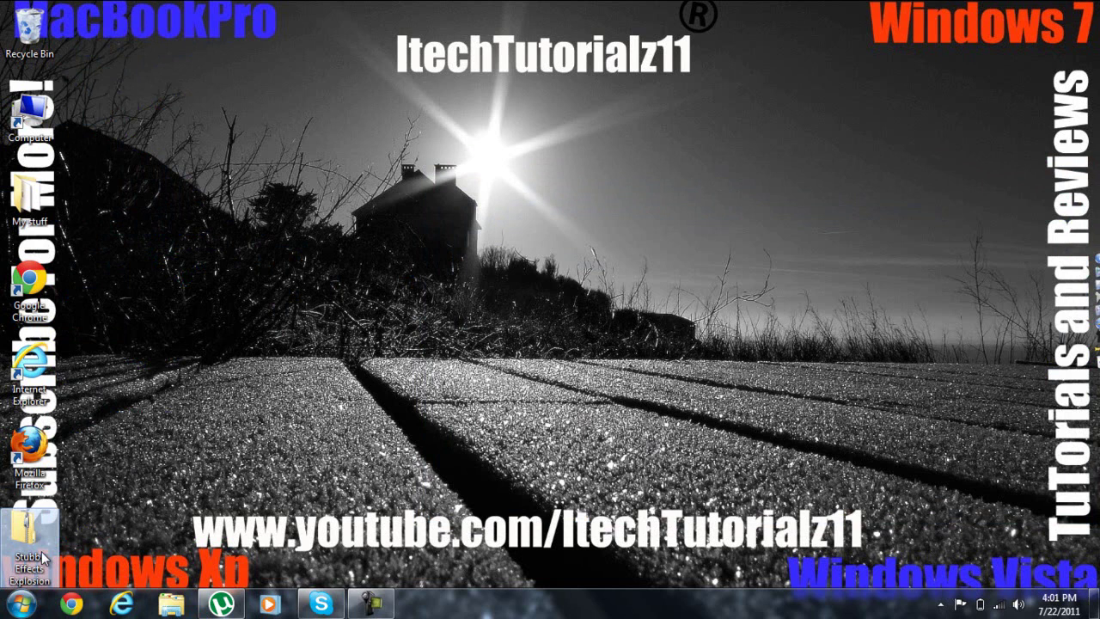
- Launch Chrome from the taskbar and go to google.com via the address bar
right_click(43, 558)
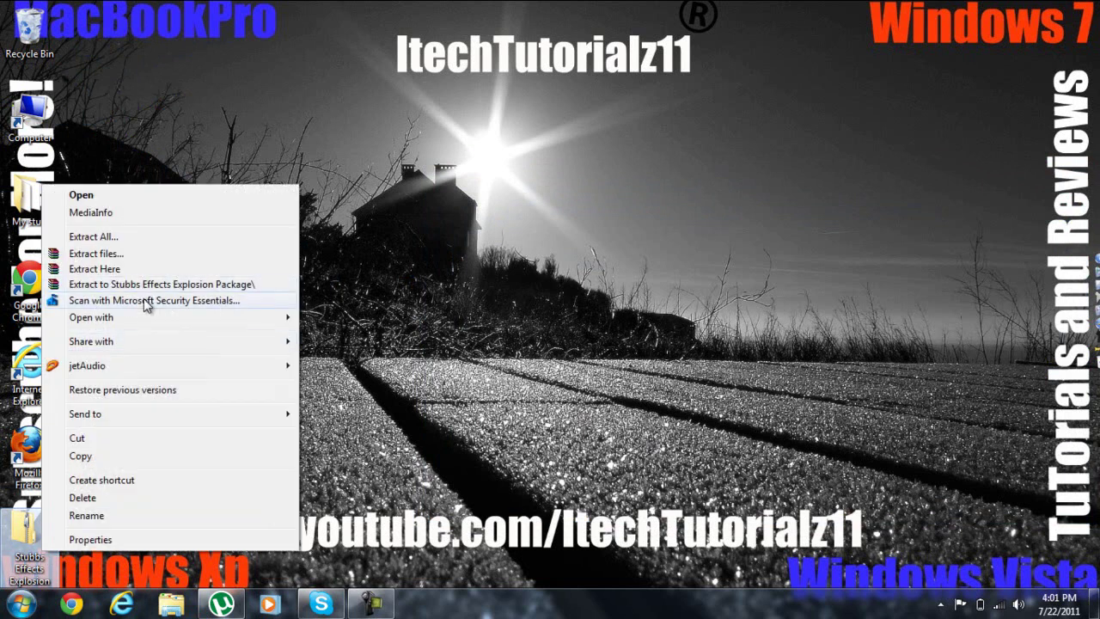
left_click(152, 573)
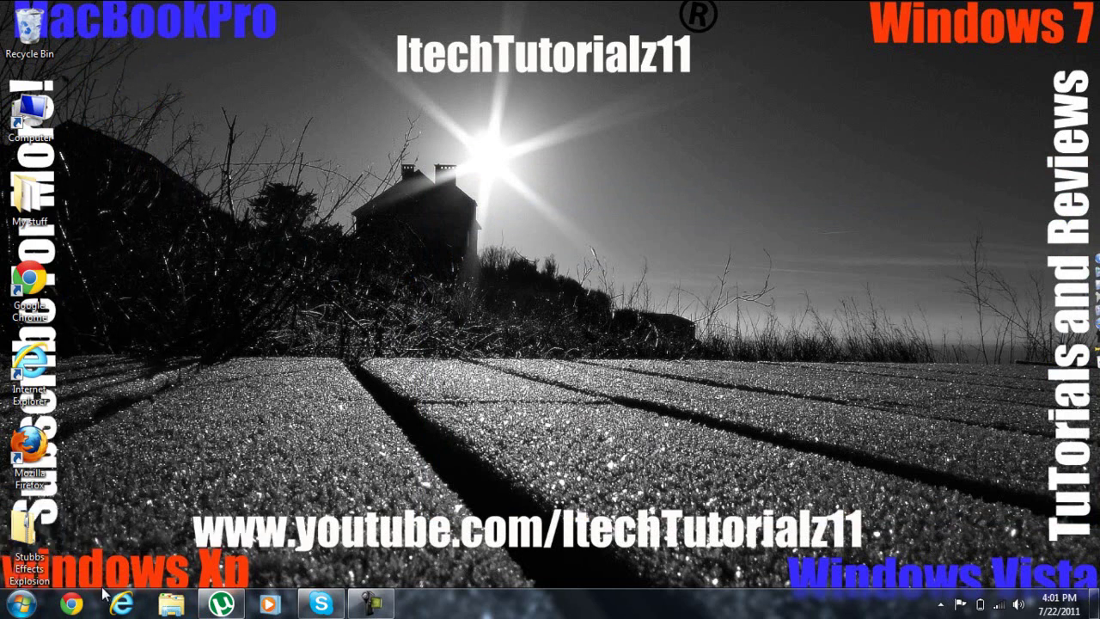
left_click(74, 605)
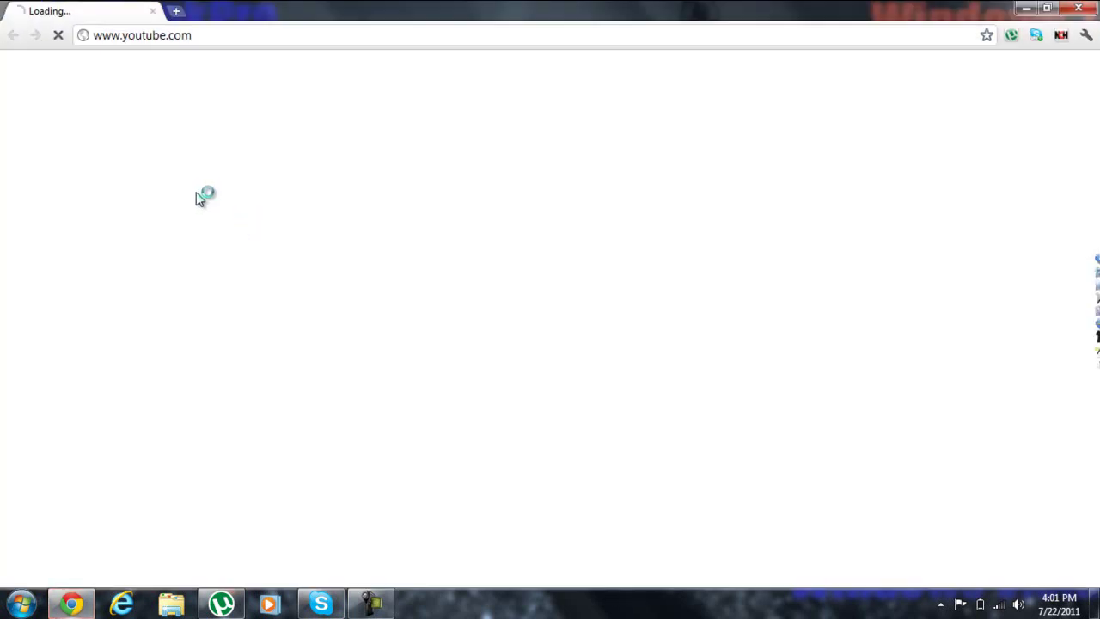
left_click(328, 39)
type("go")
key("Return")
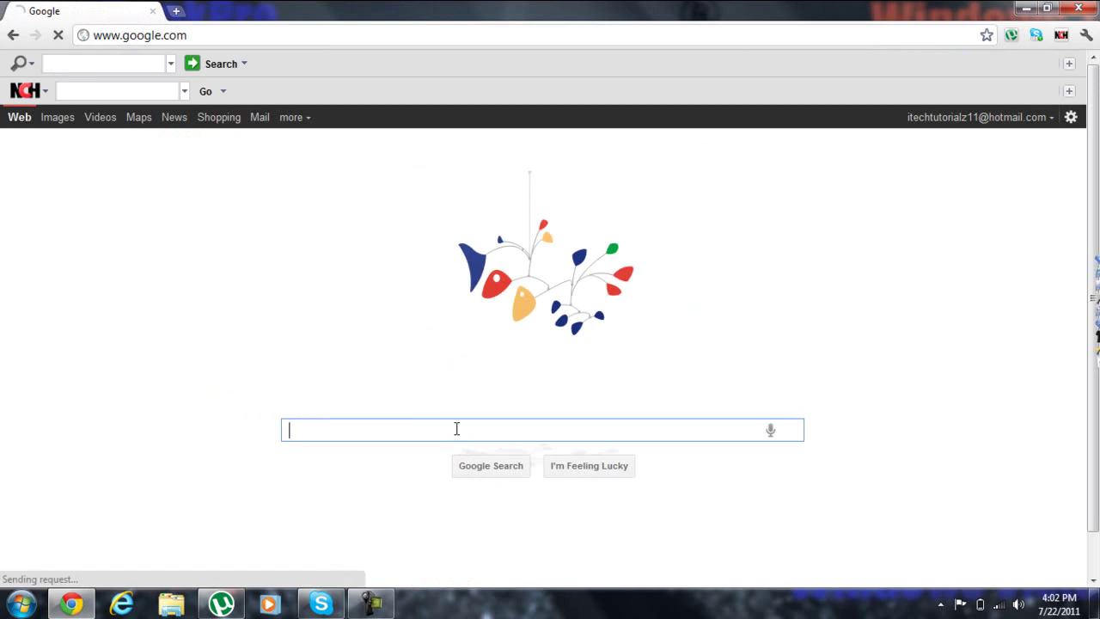
- Search 'download windows movie maker 6.0 for windows 7' and start the 6.0 download from Techblissonline
type("Down")
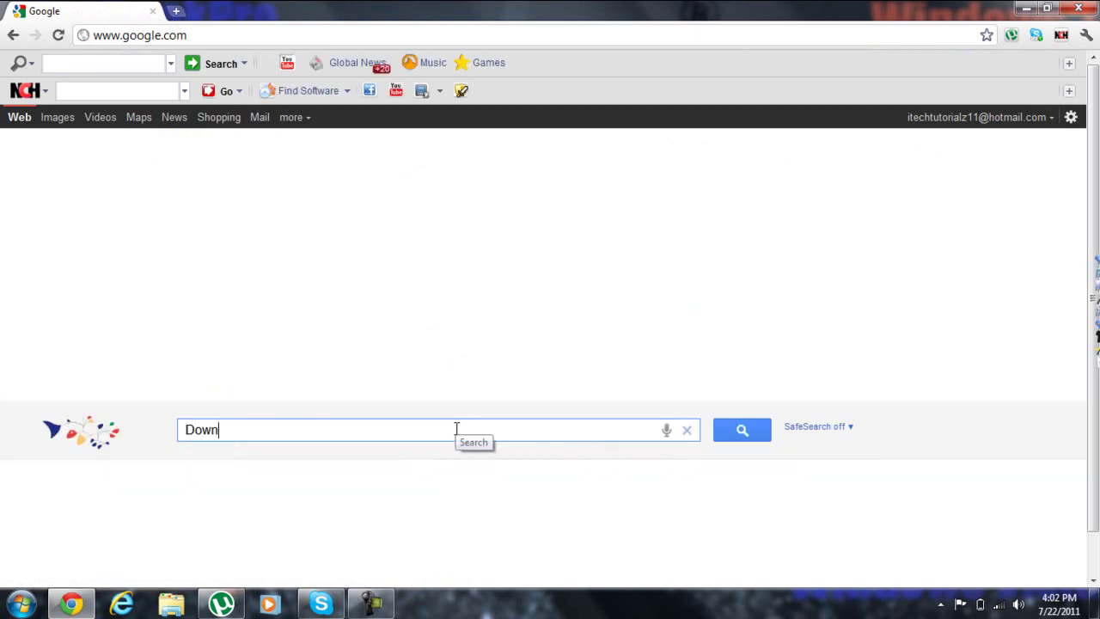
type("load windows mov")
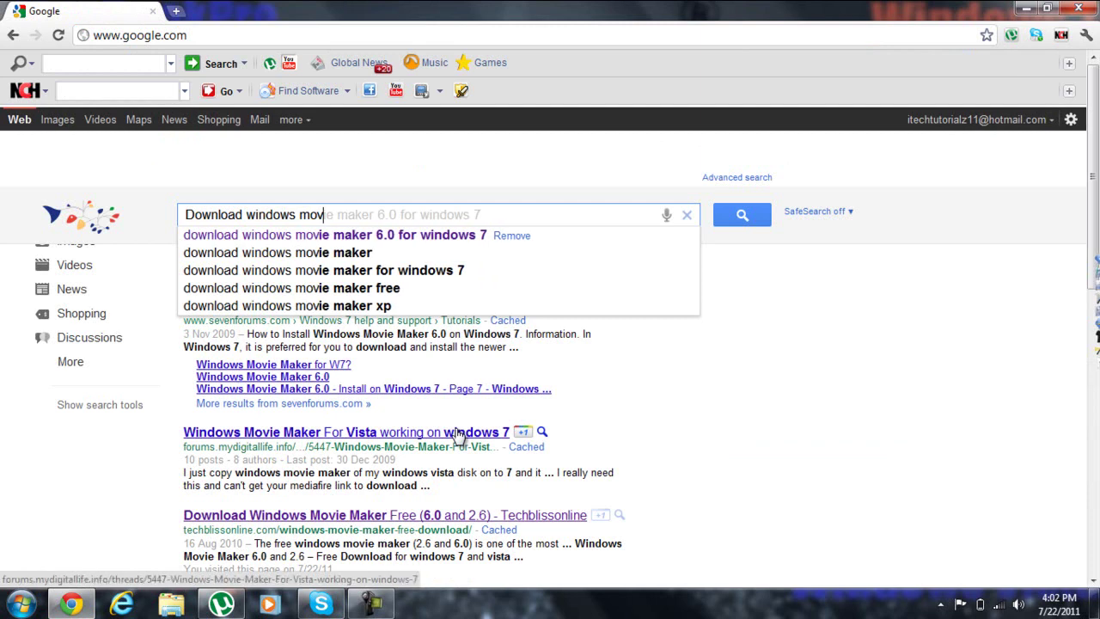
key("Return")
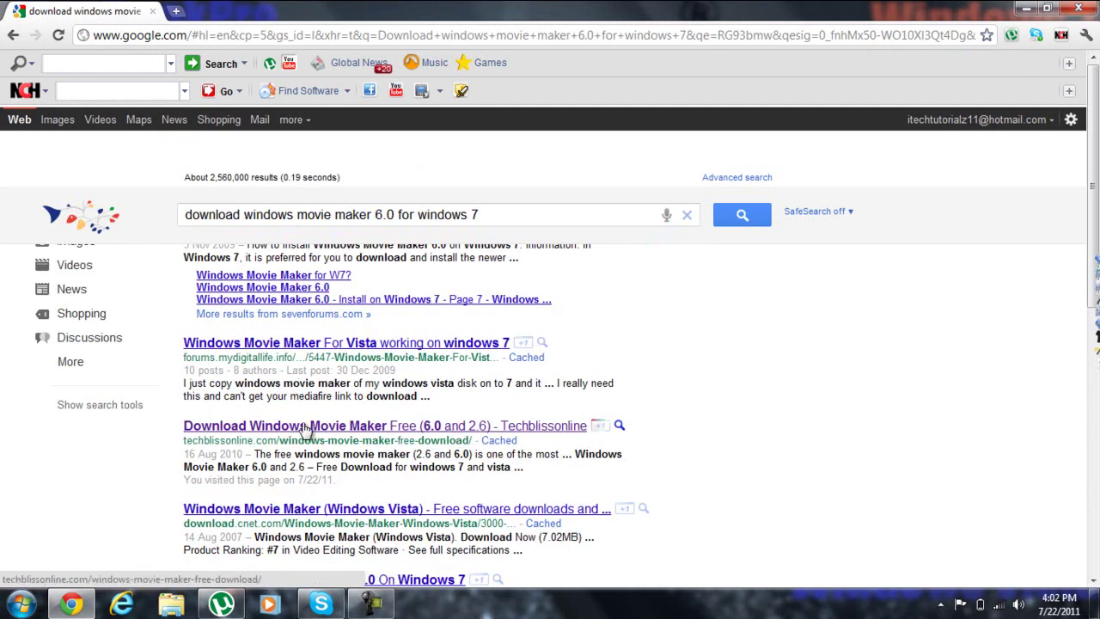
left_click(320, 427)
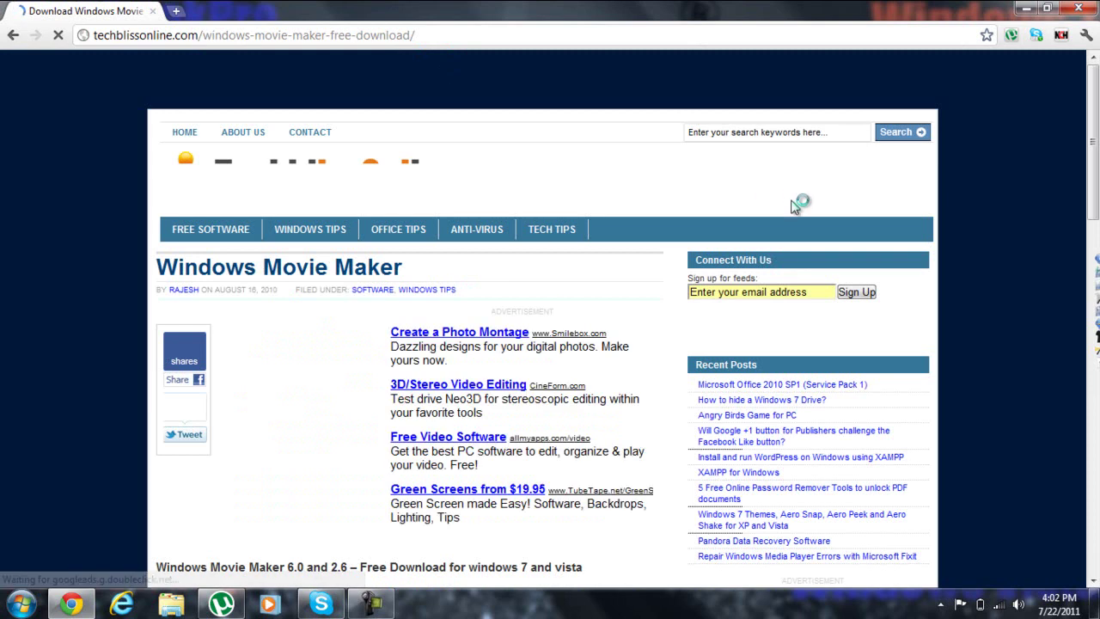
left_click_drag(1093, 176, 1094, 358)
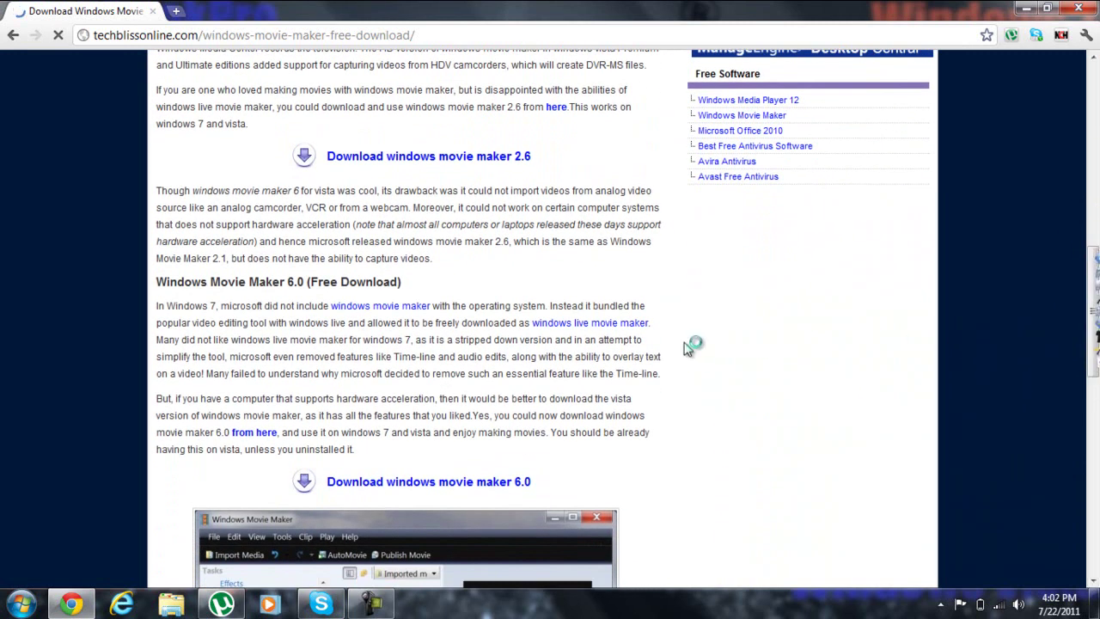
left_click(397, 483)
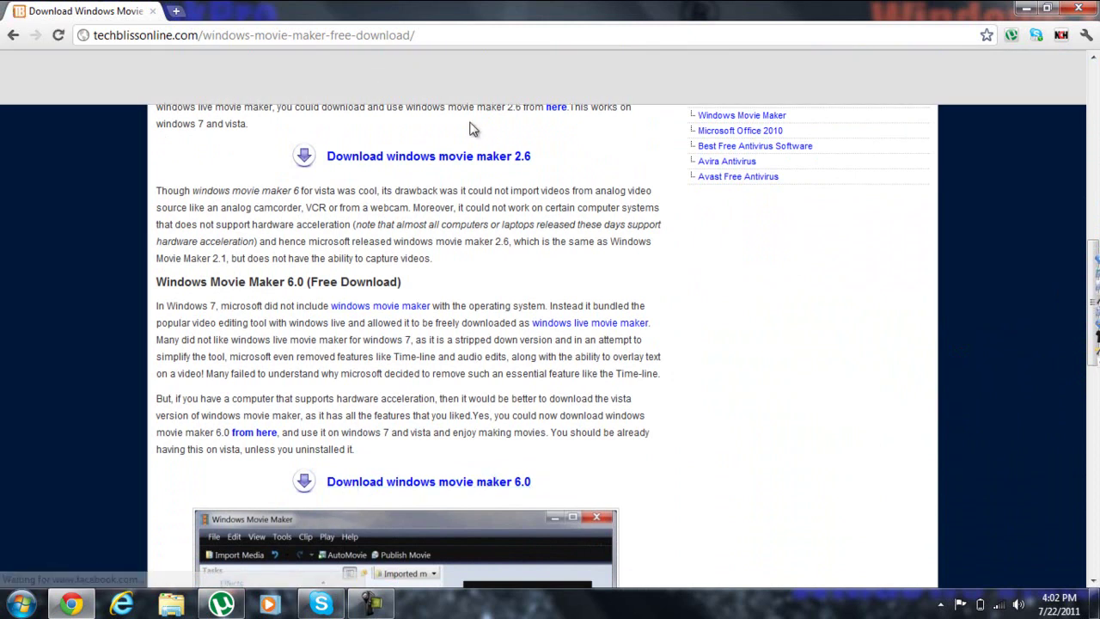
- Search Google for 'Winrar' and open the WinRAR (32-bit) page on Download.com
left_click(368, 39)
type("go")
key("Return")
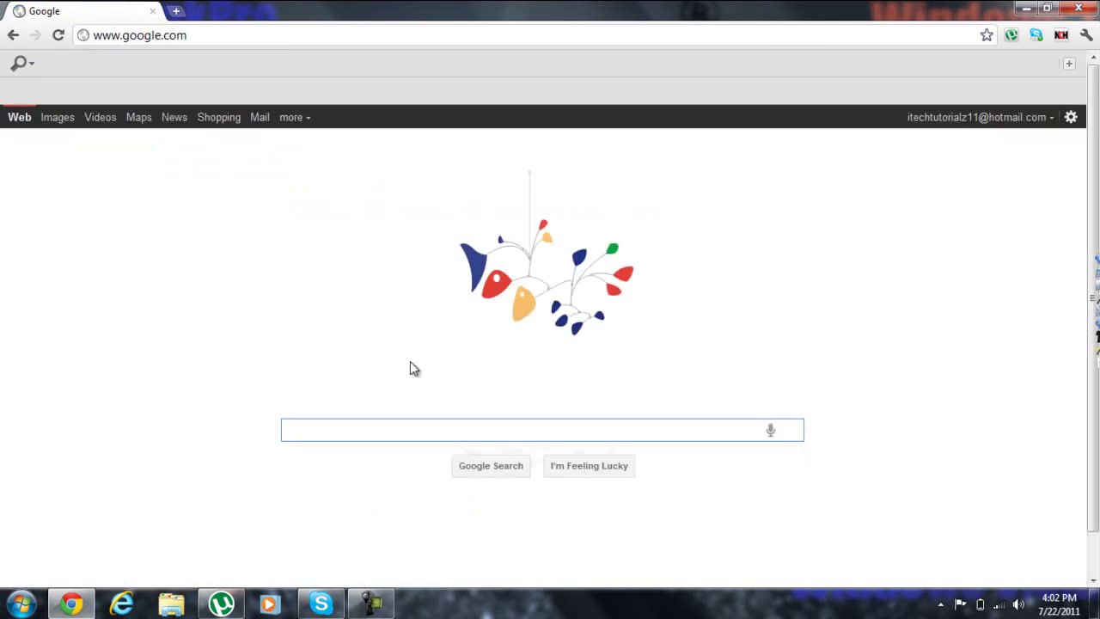
type("Wi")
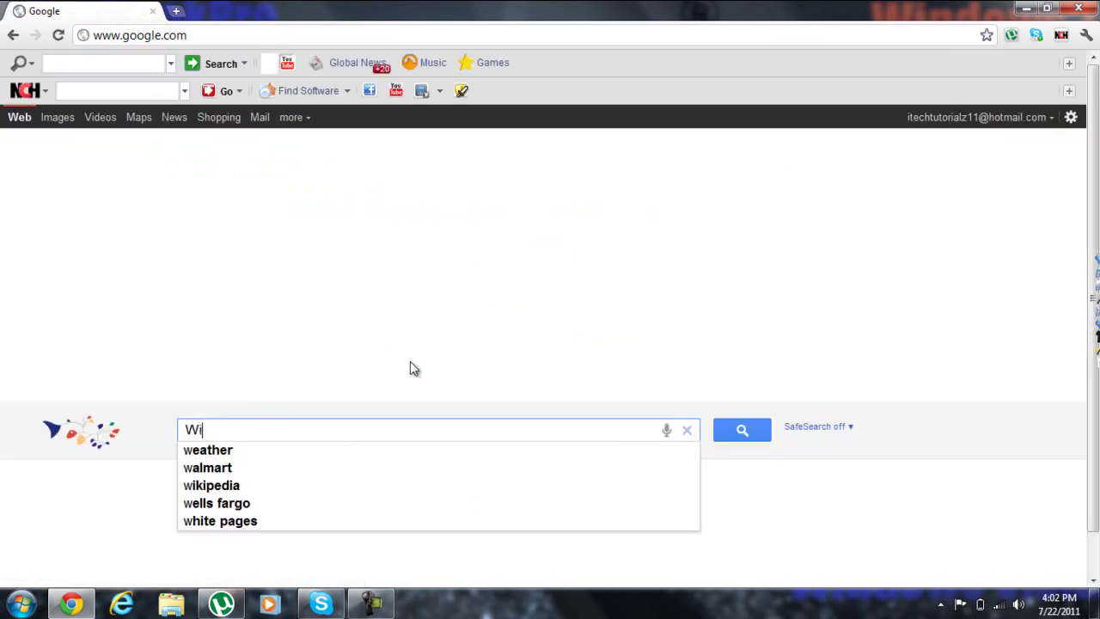
type("nrar")
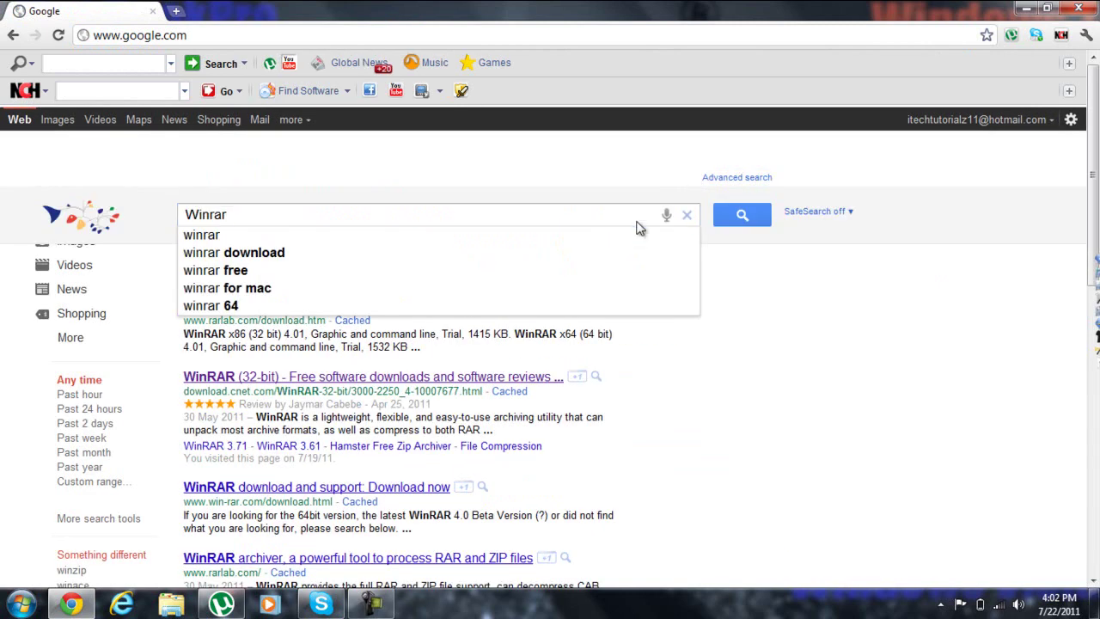
left_click(742, 214)
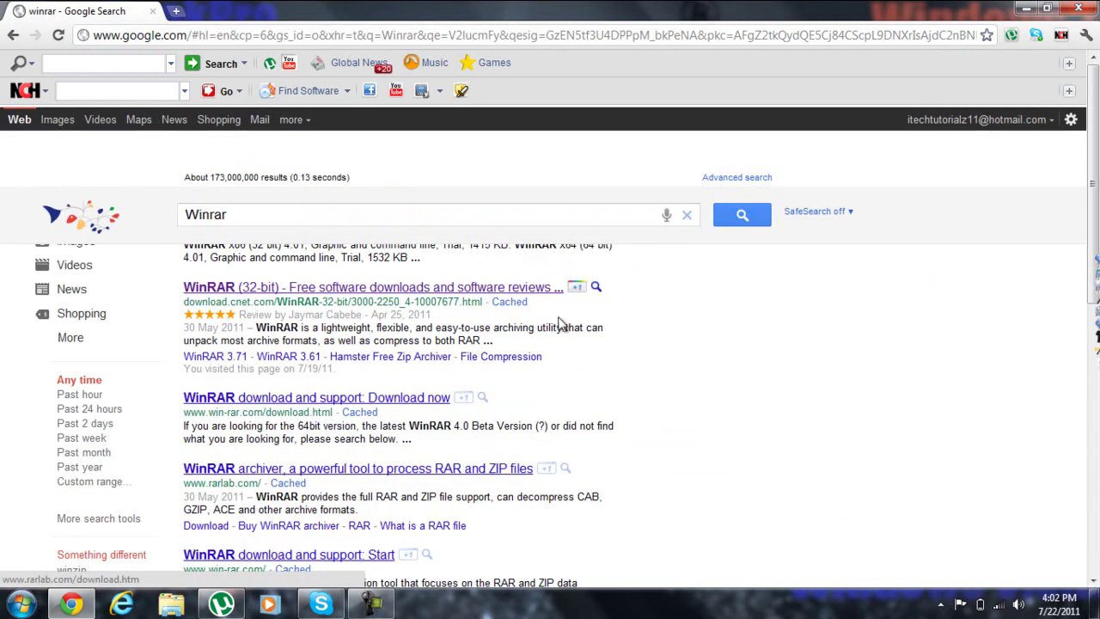
left_click(515, 292)
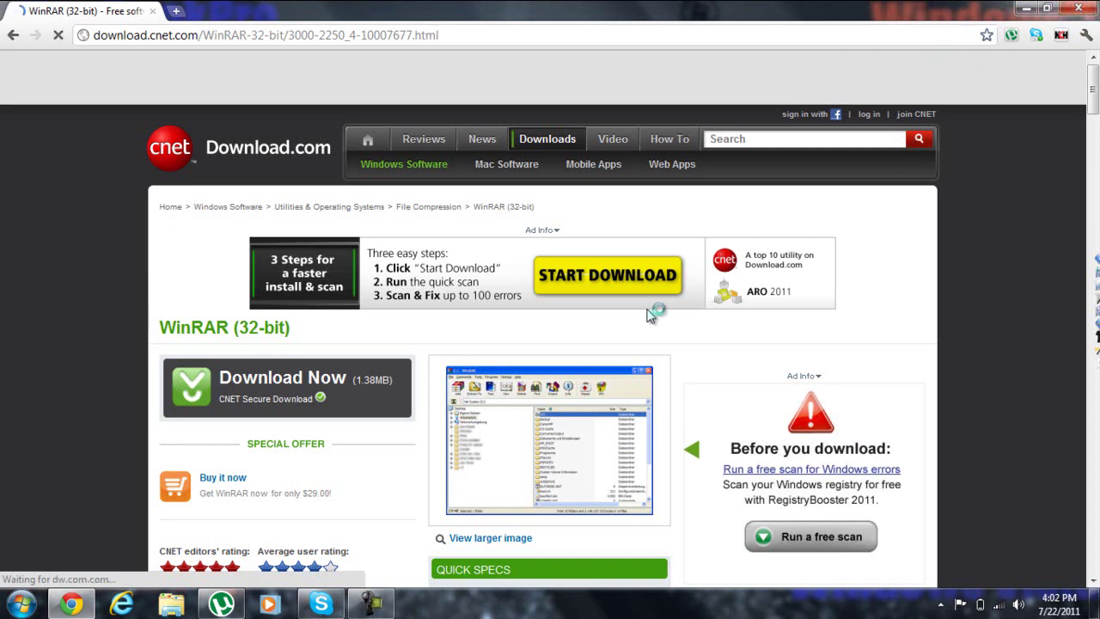
- Close Chrome and use WinRAR's Extract Here on the Stubbs Effects Explosion Package zip
left_click(1070, 11)
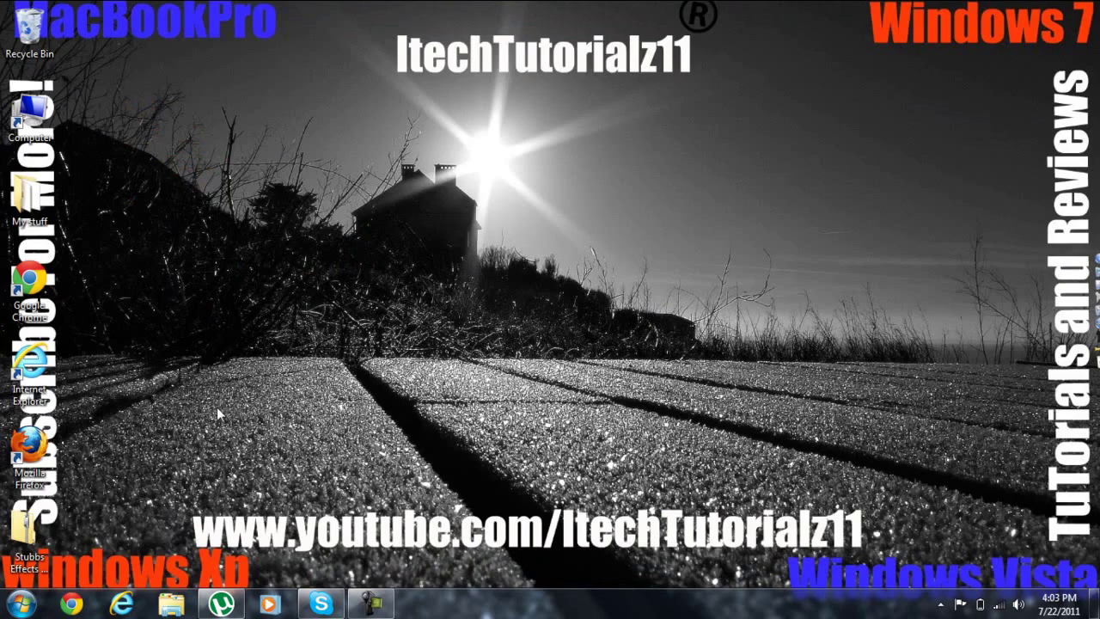
left_click(34, 556)
right_click(35, 555)
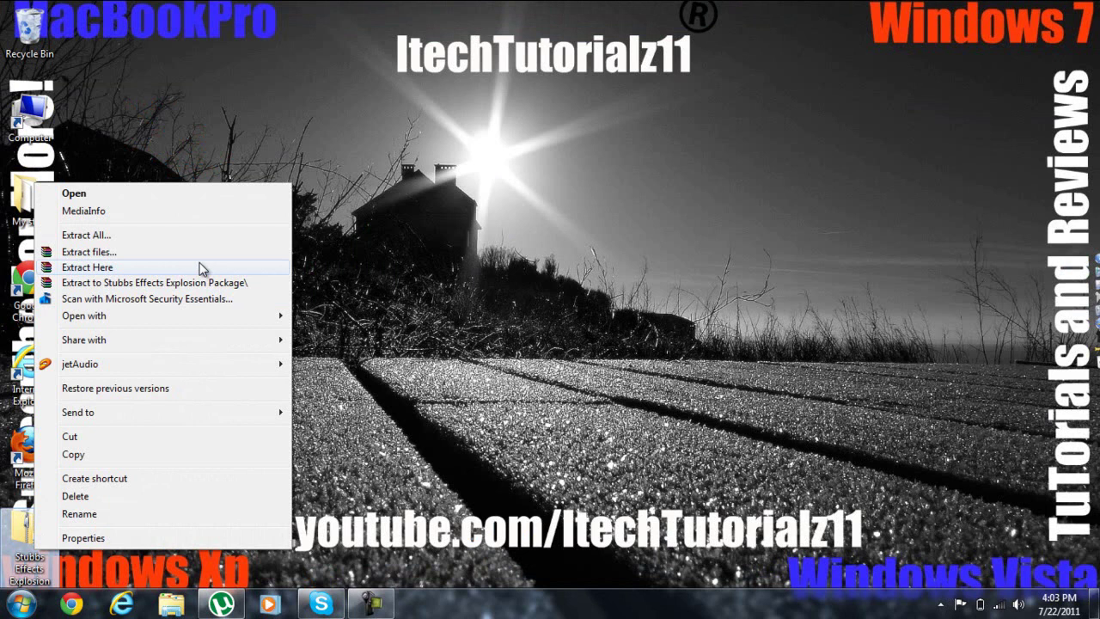
left_click(202, 268)
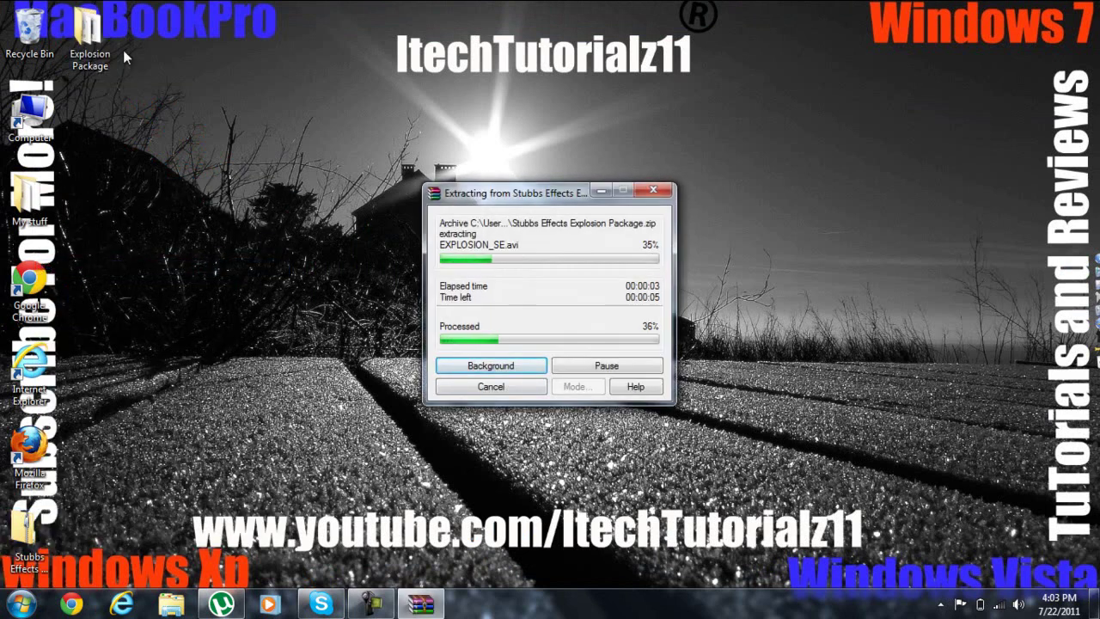
mouse_move(142, 139)
left_mouse_down()
mouse_move(81, 45)
mouse_move(127, 176)
mouse_move(86, 34)
mouse_move(109, 50)
mouse_move(152, 155)
mouse_move(129, 129)
left_mouse_up()
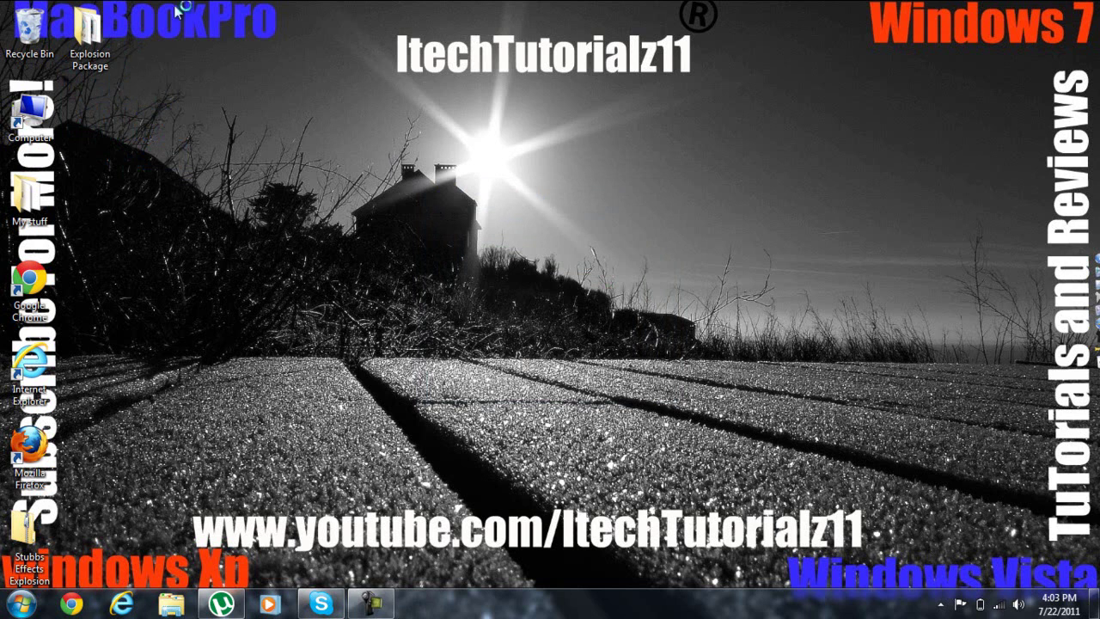
- Open the Explosion Package folder and play the EXPLOSION_SE video in Windows Media Player
double_click(90, 35)
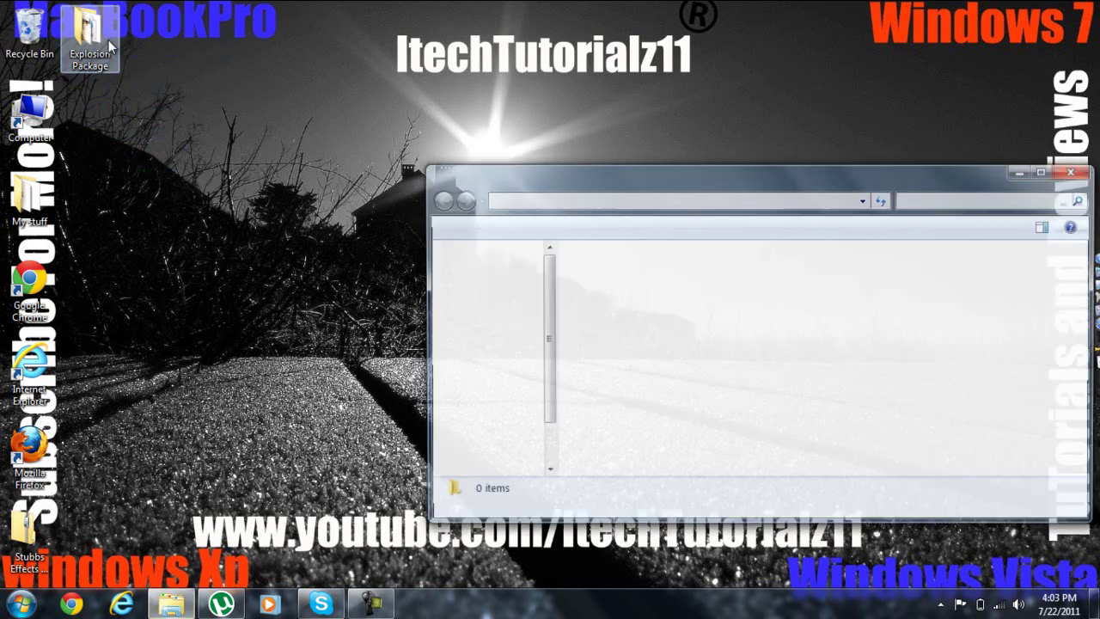
left_click_drag(589, 181, 446, 42)
left_click(471, 151)
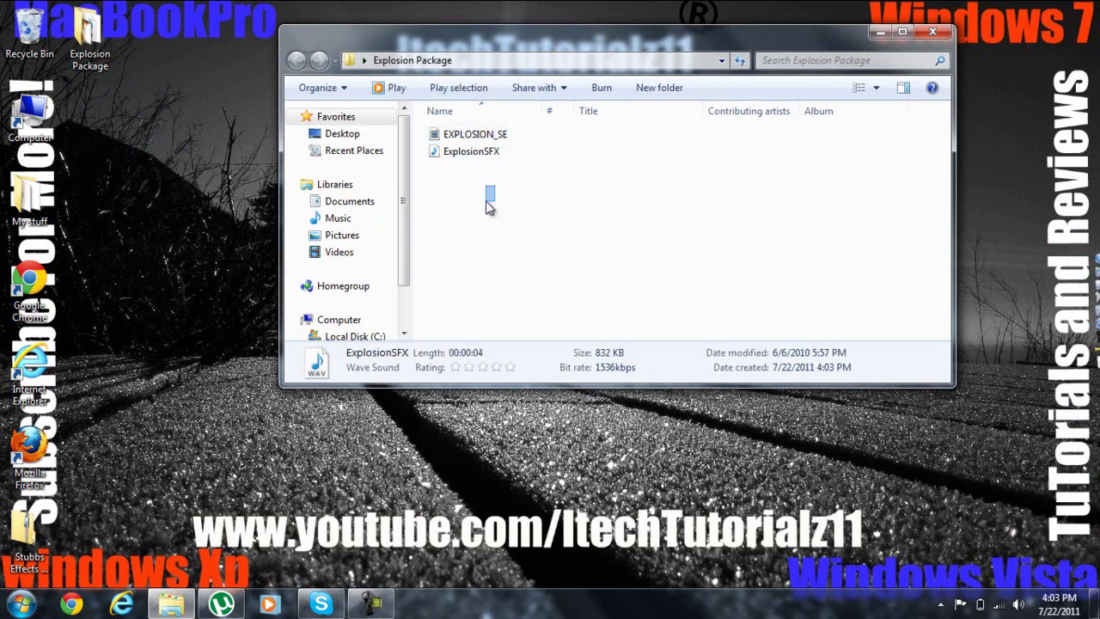
left_click(475, 172)
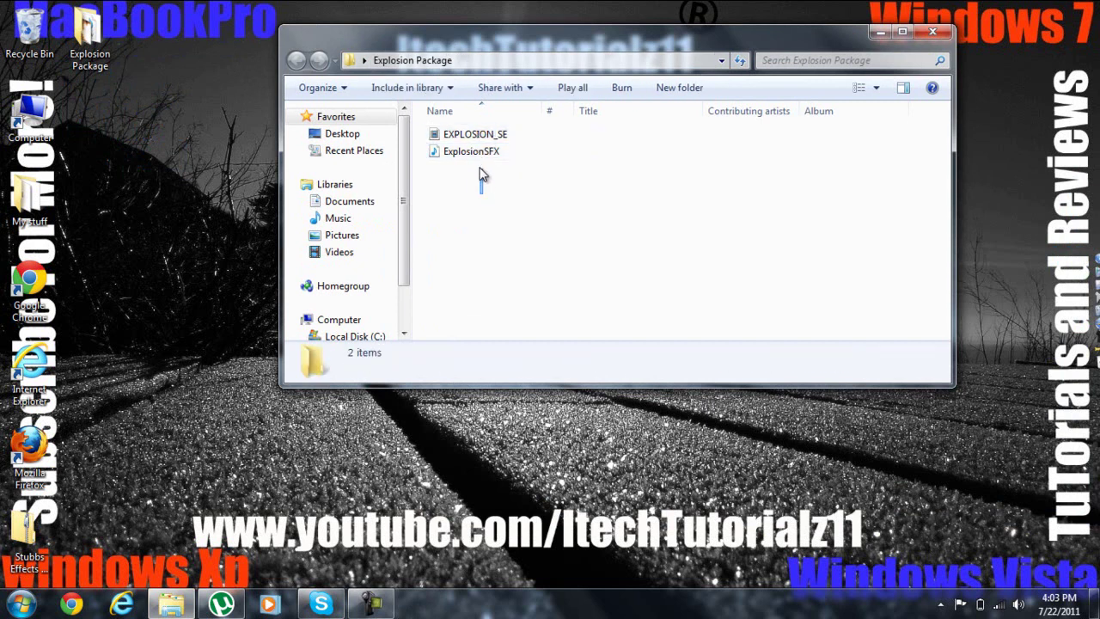
left_click(477, 152)
left_click(471, 183)
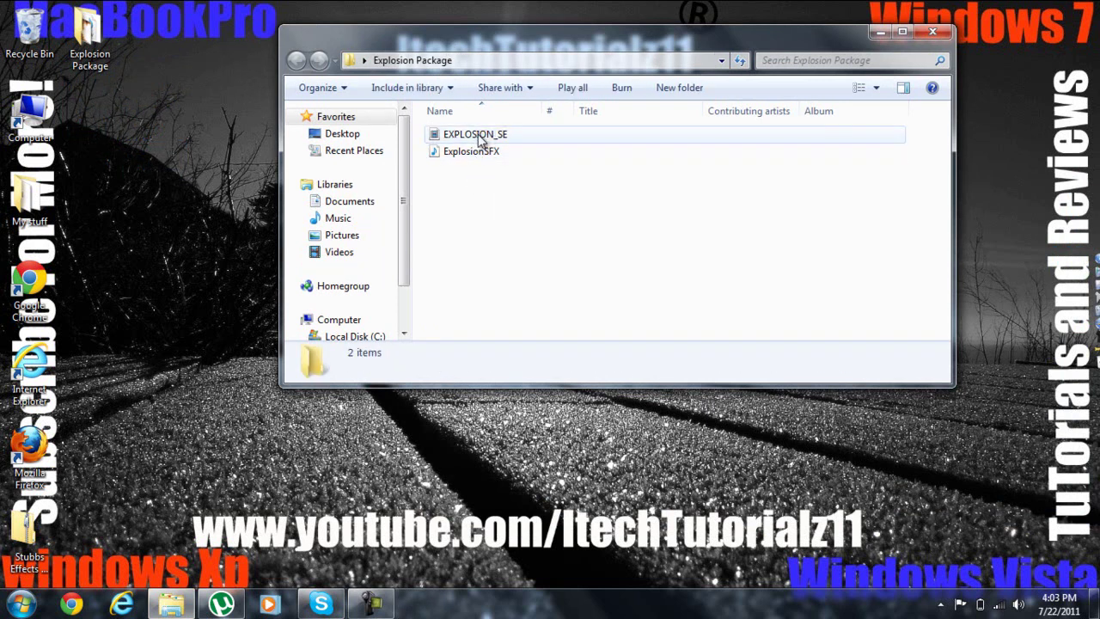
left_click(479, 136)
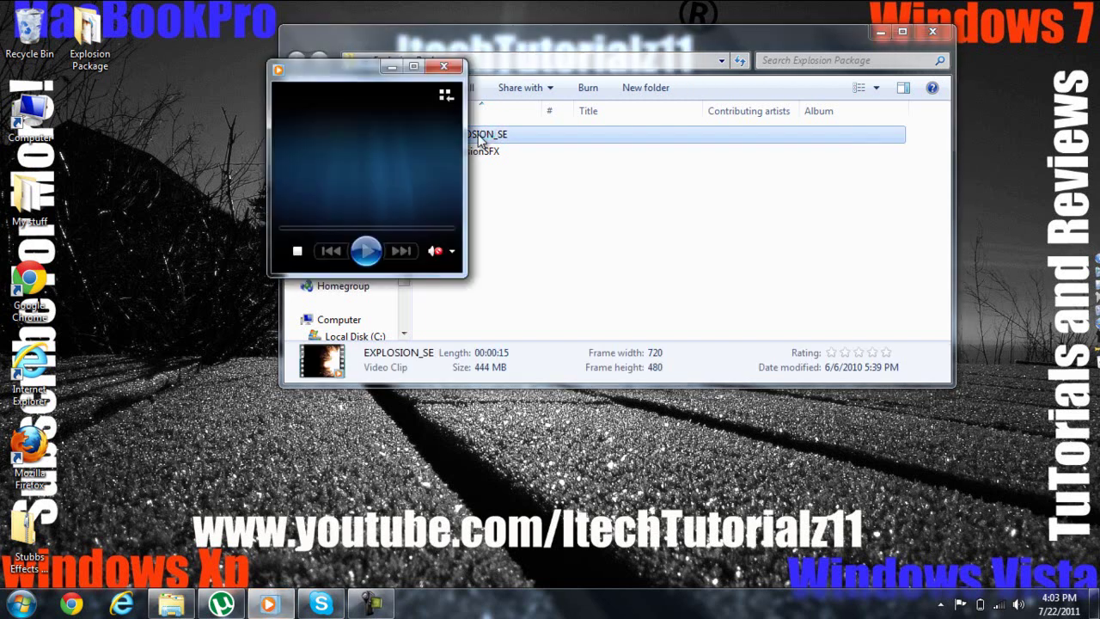
- Unmute the EXPLOSION_SE video's sound in Windows Media Player
left_click(435, 251)
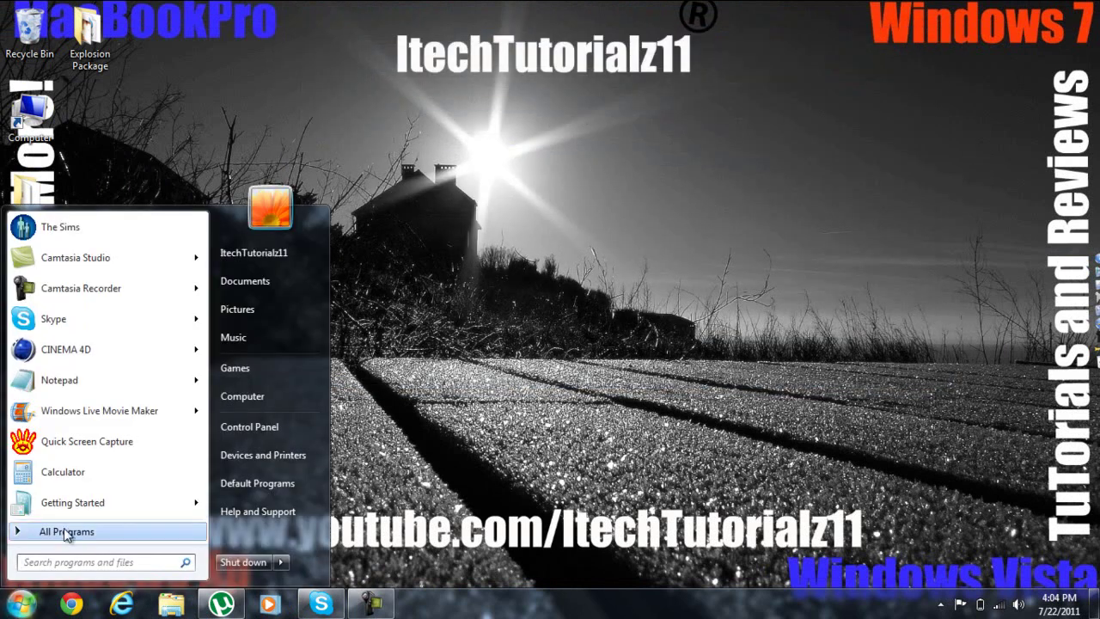
- Launch Windows Movie Maker and import the EXPLOSION_SE video into the collection
left_click(67, 534)
left_click_drag(206, 427, 208, 355)
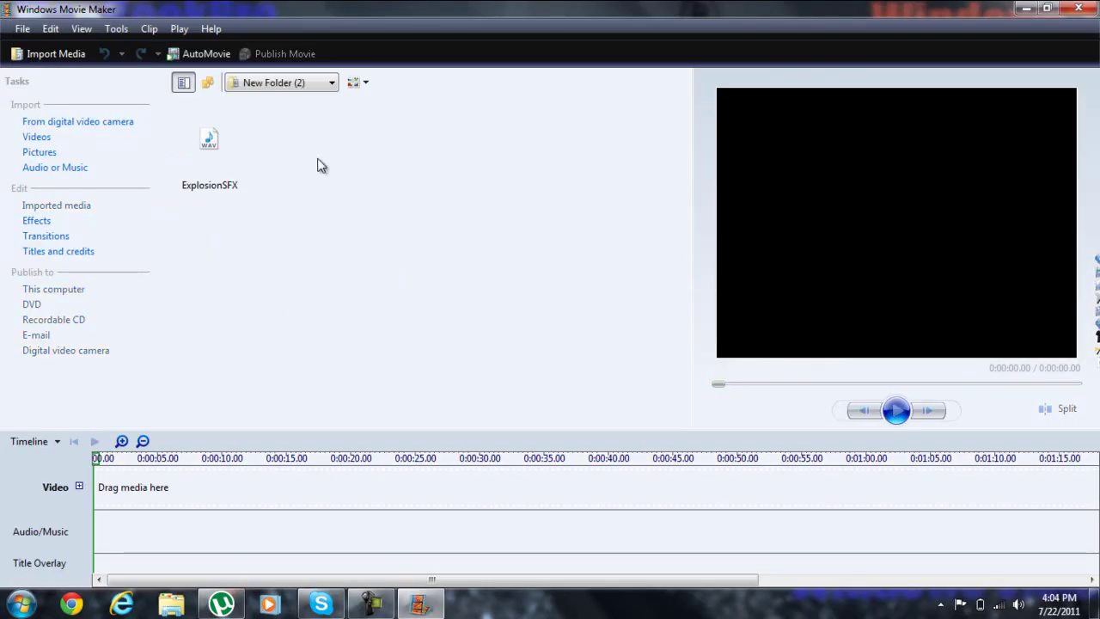
left_click(36, 139)
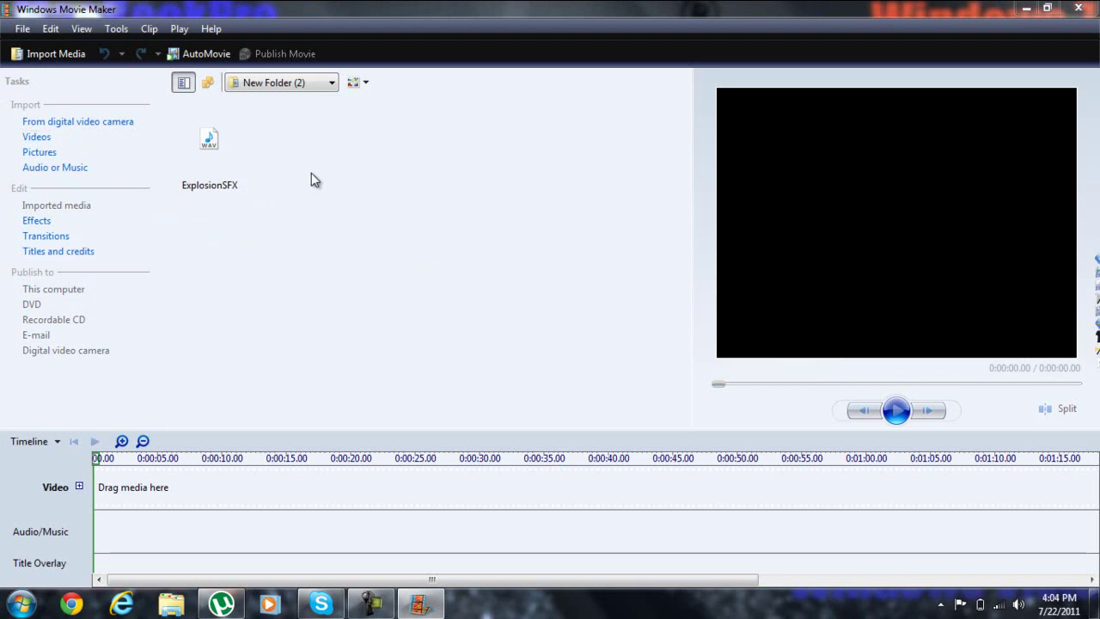
left_click(196, 137)
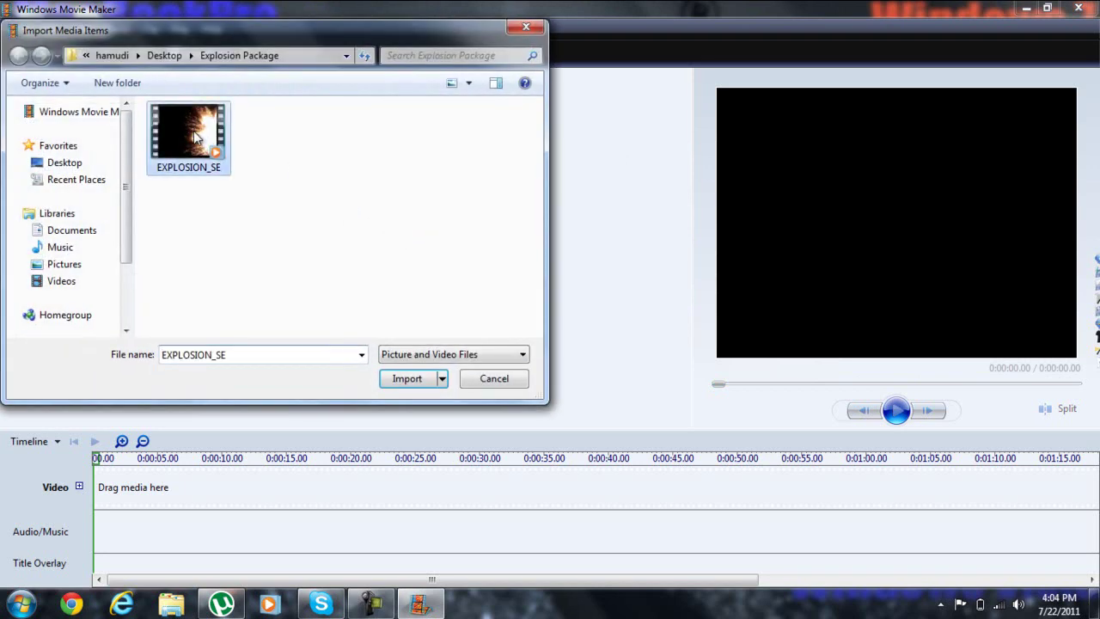
left_click(434, 378)
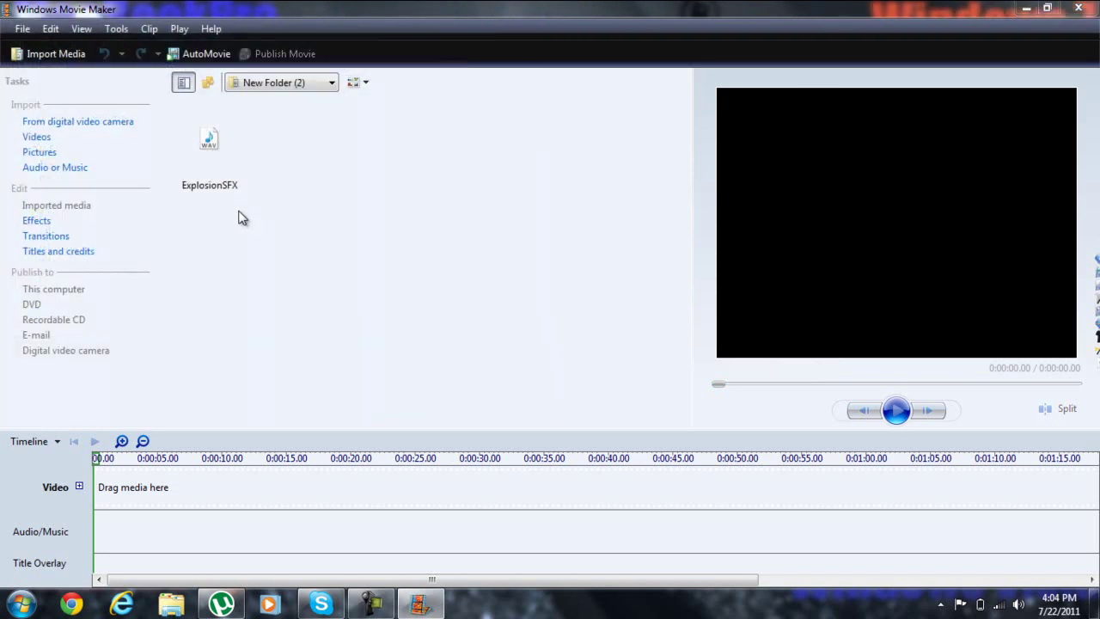
- Import the Untitled 6 clip from the Videos > Debut folder
left_click(37, 138)
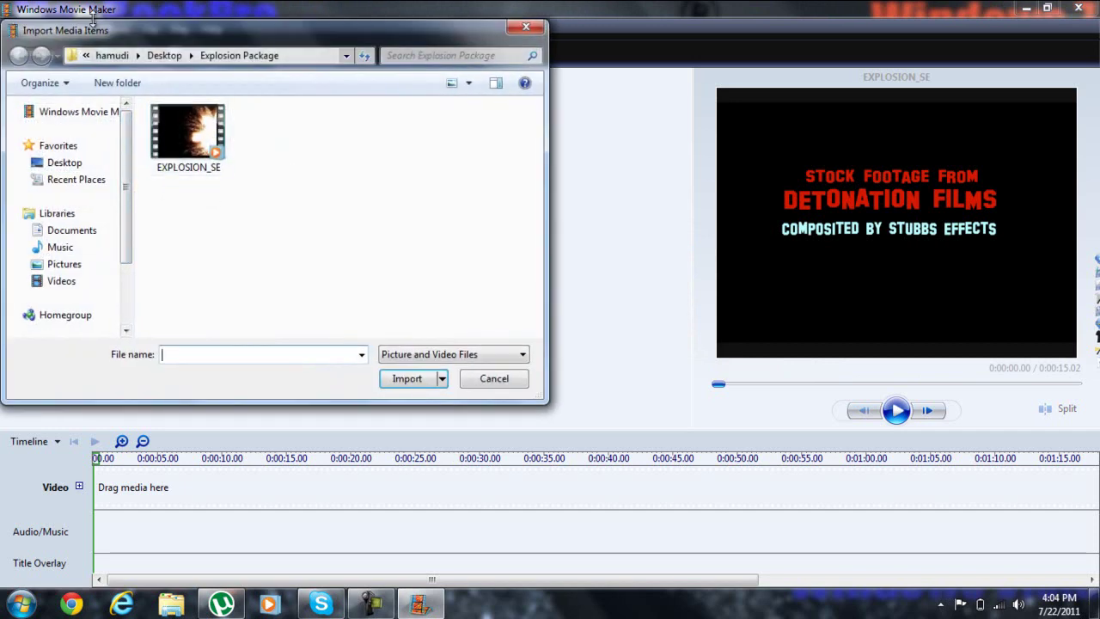
left_click(110, 55)
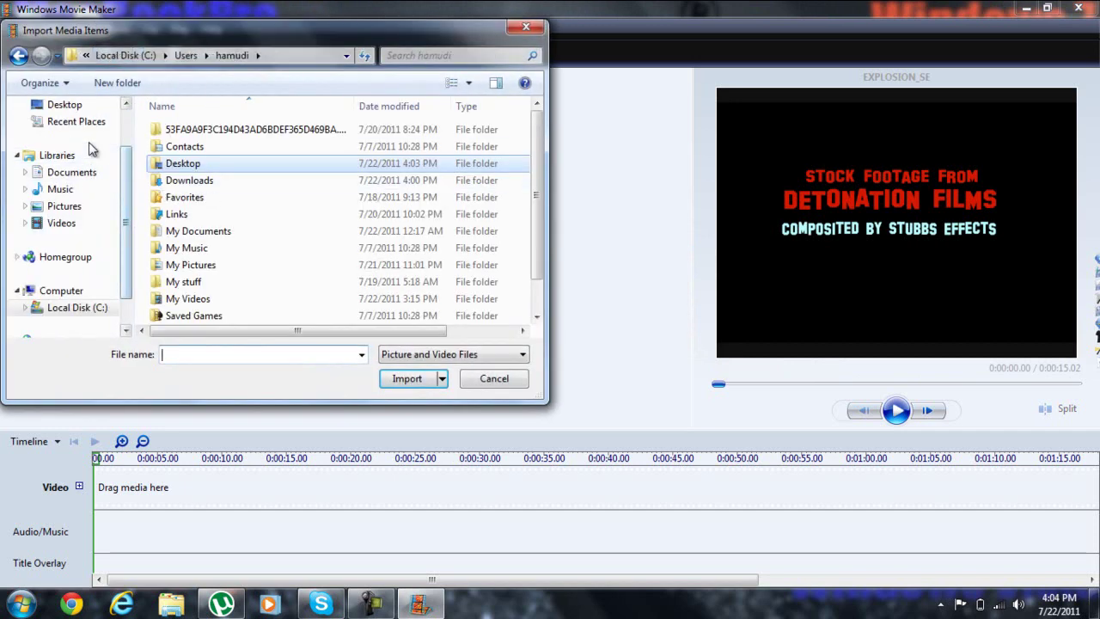
left_click(85, 223)
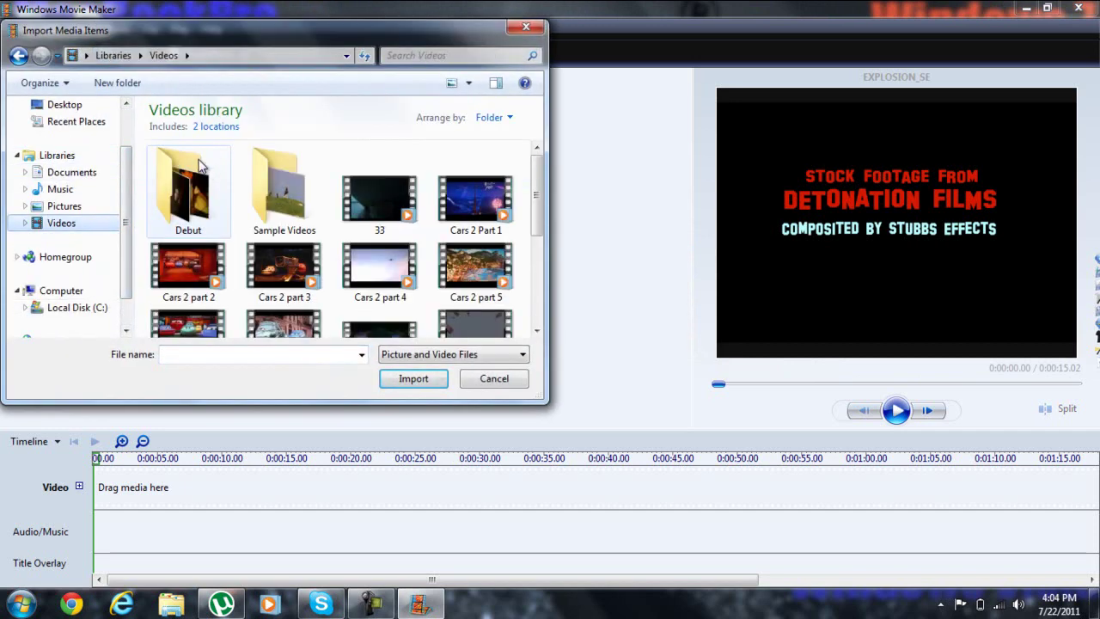
double_click(211, 208)
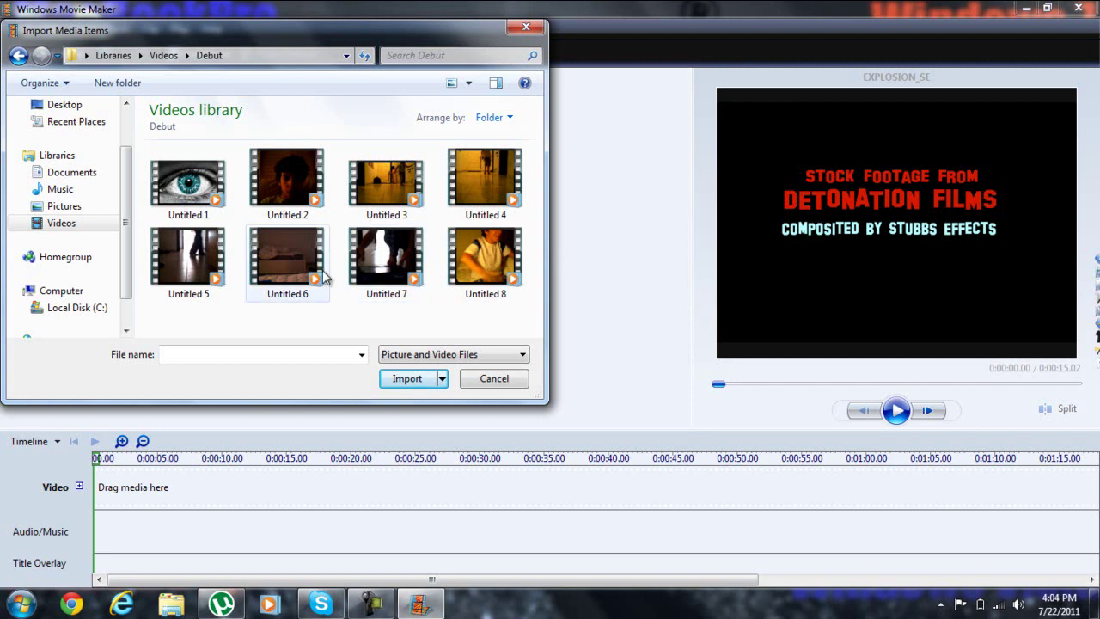
left_click(292, 268)
left_click(409, 378)
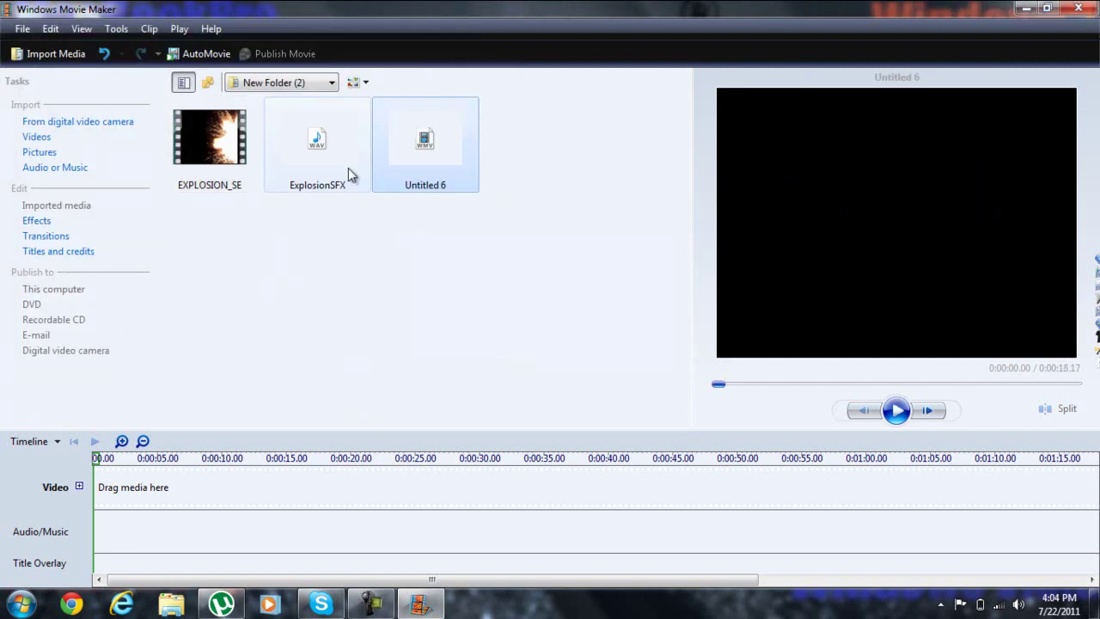
- Place Untitled 6 then EXPLOSION_SE on the video track and preview the 33.18-second sequence
left_click_drag(447, 151, 147, 489)
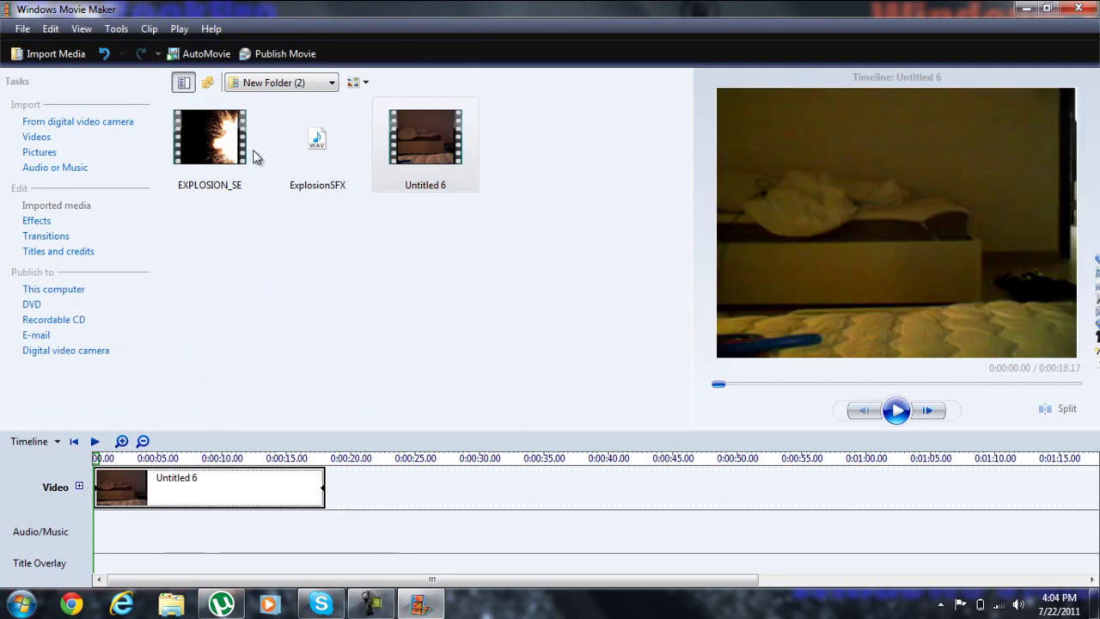
left_click_drag(252, 152, 374, 487)
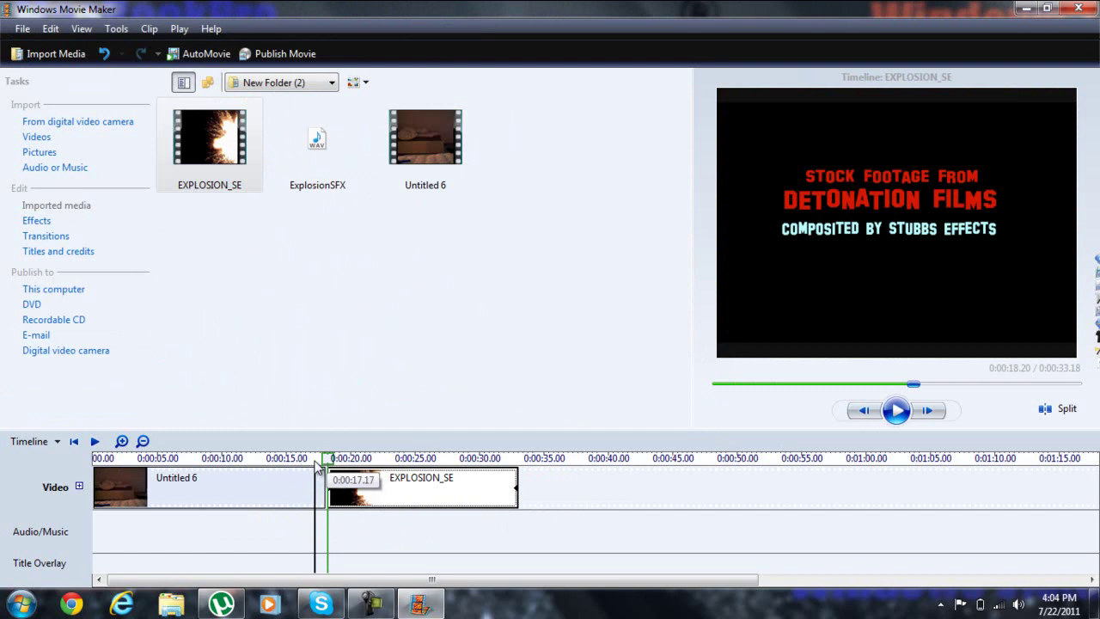
mouse_move(329, 457)
left_mouse_down()
mouse_move(147, 462)
mouse_move(192, 464)
mouse_move(160, 473)
mouse_move(159, 460)
mouse_move(332, 447)
left_mouse_up()
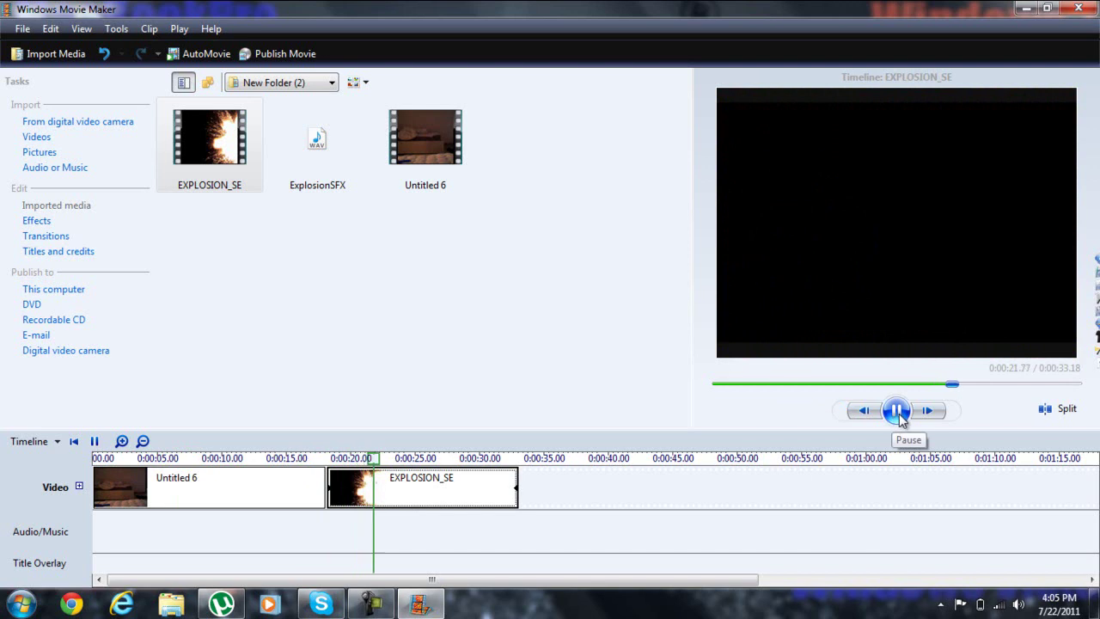
- Trim EXPLOSION_SE's beginning to the moment the explosion starts
left_click(896, 413)
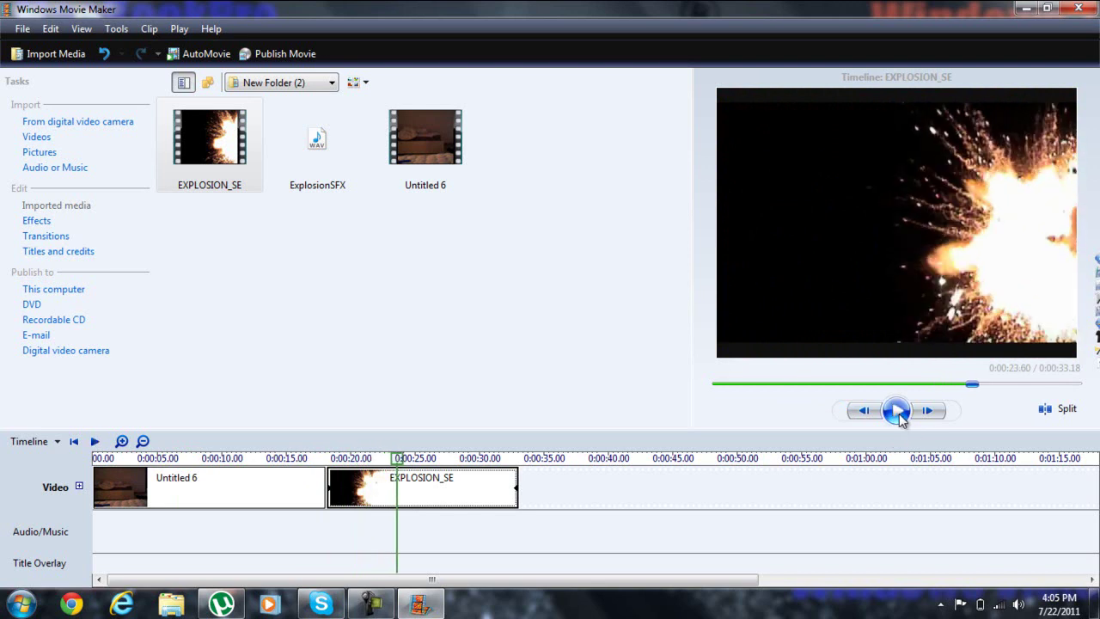
left_click_drag(976, 390, 970, 391)
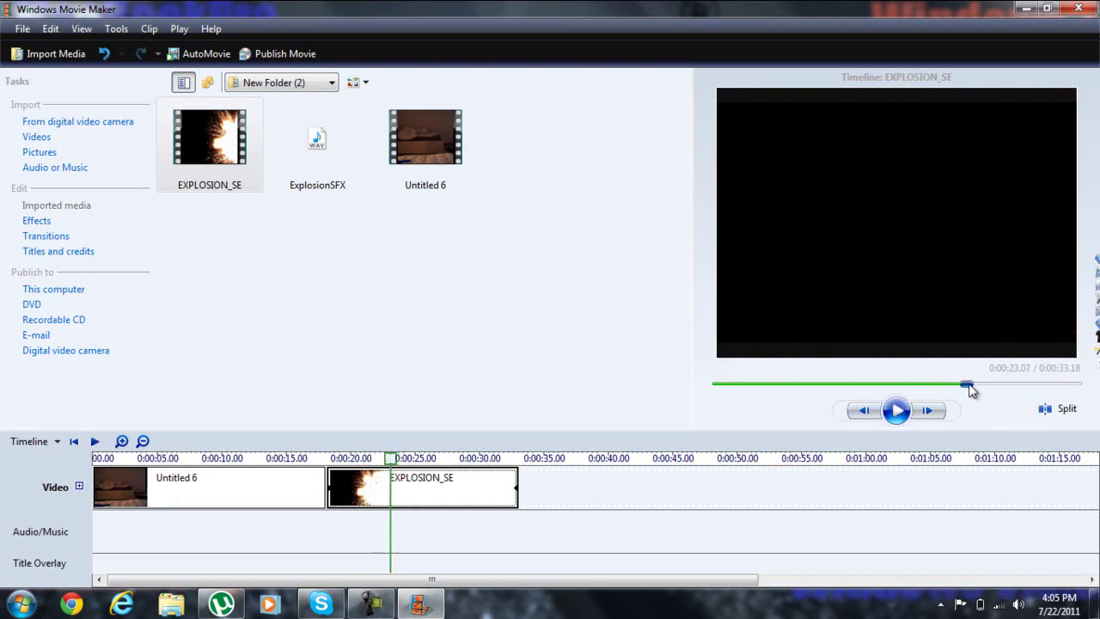
left_click(150, 31)
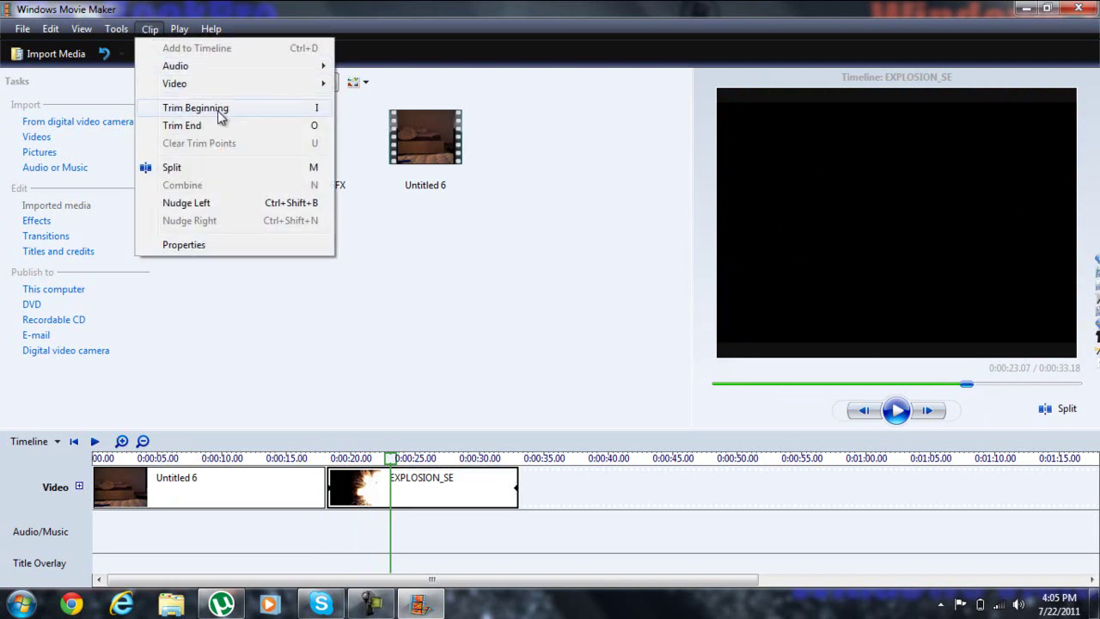
left_click(253, 123)
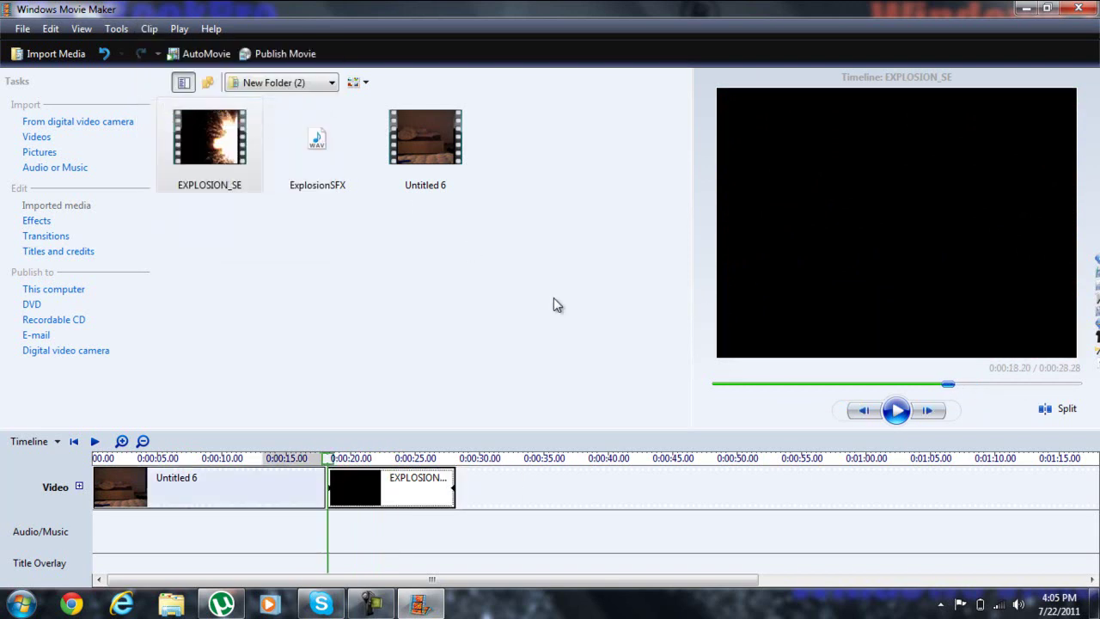
- Trim EXPLOSION_SE's end where the explosion finishes, bringing the movie to 0:00:23.30
left_click(896, 420)
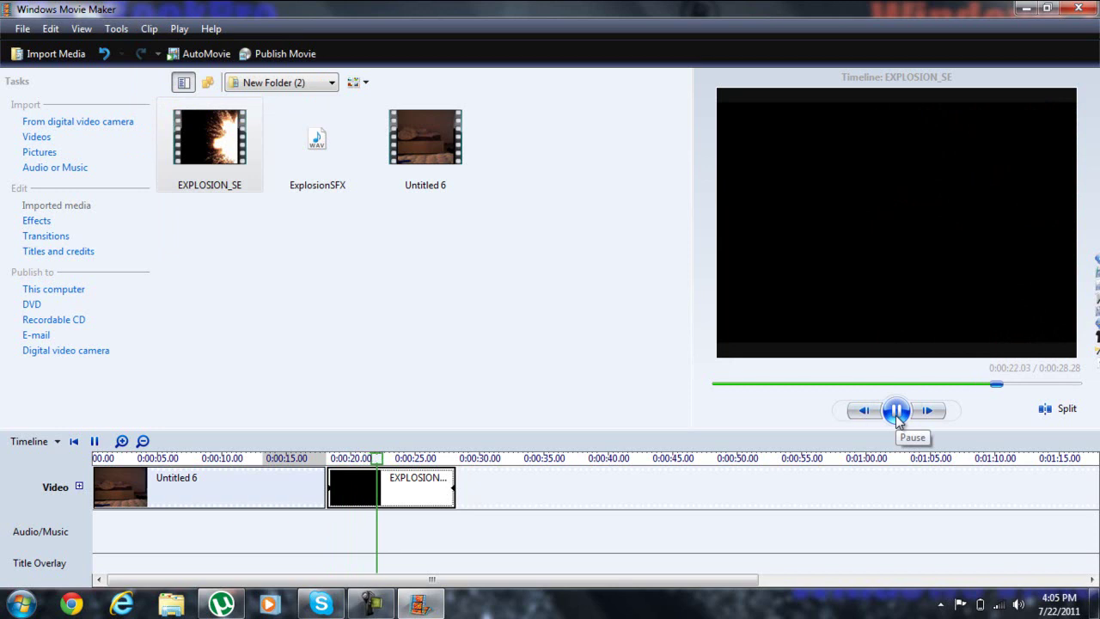
left_click(897, 412)
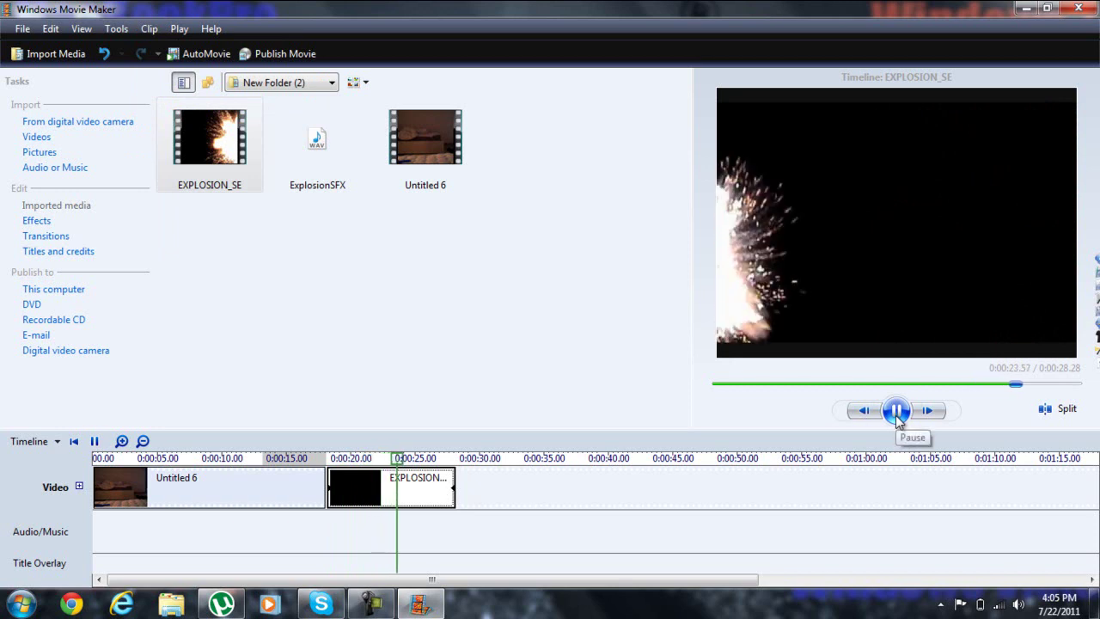
left_click(897, 420)
left_click_drag(1026, 385, 1016, 384)
left_click(154, 28)
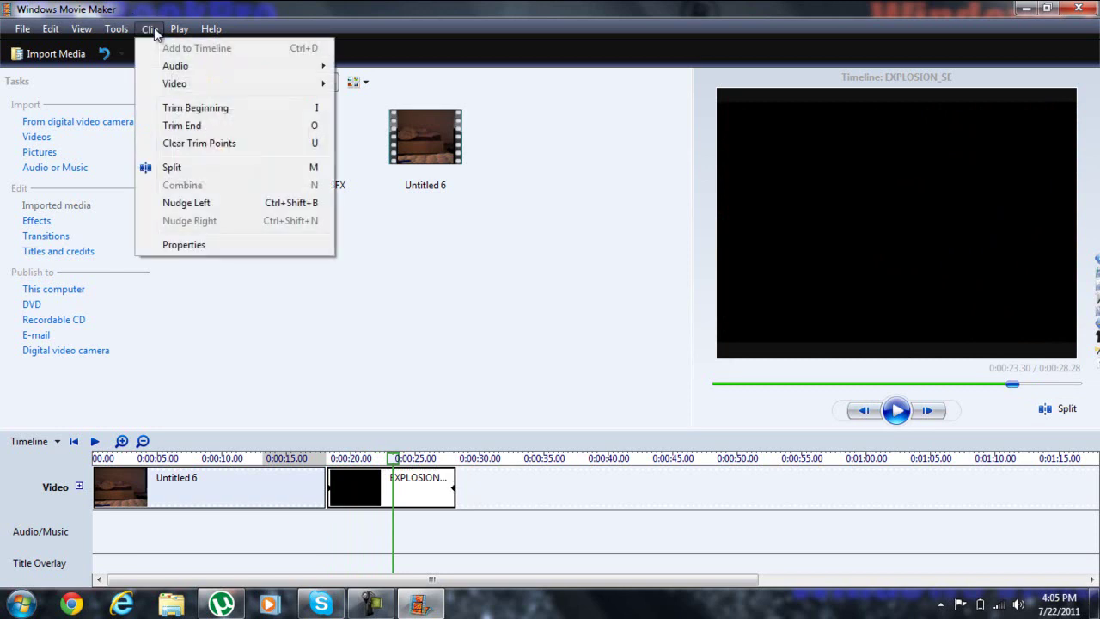
left_click(238, 125)
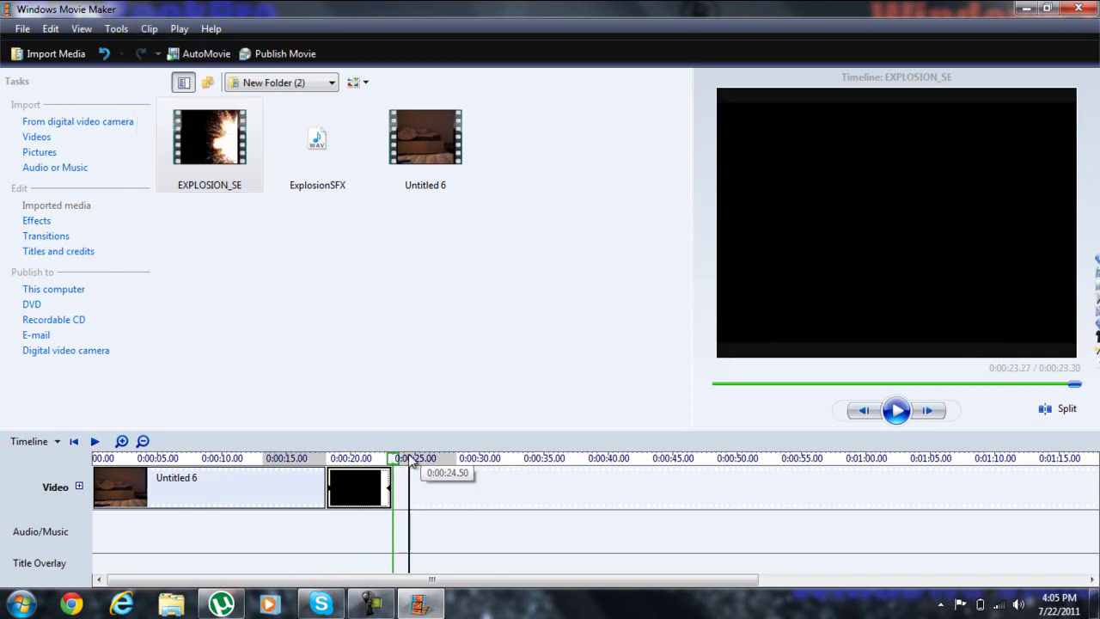
left_click_drag(392, 458, 98, 464)
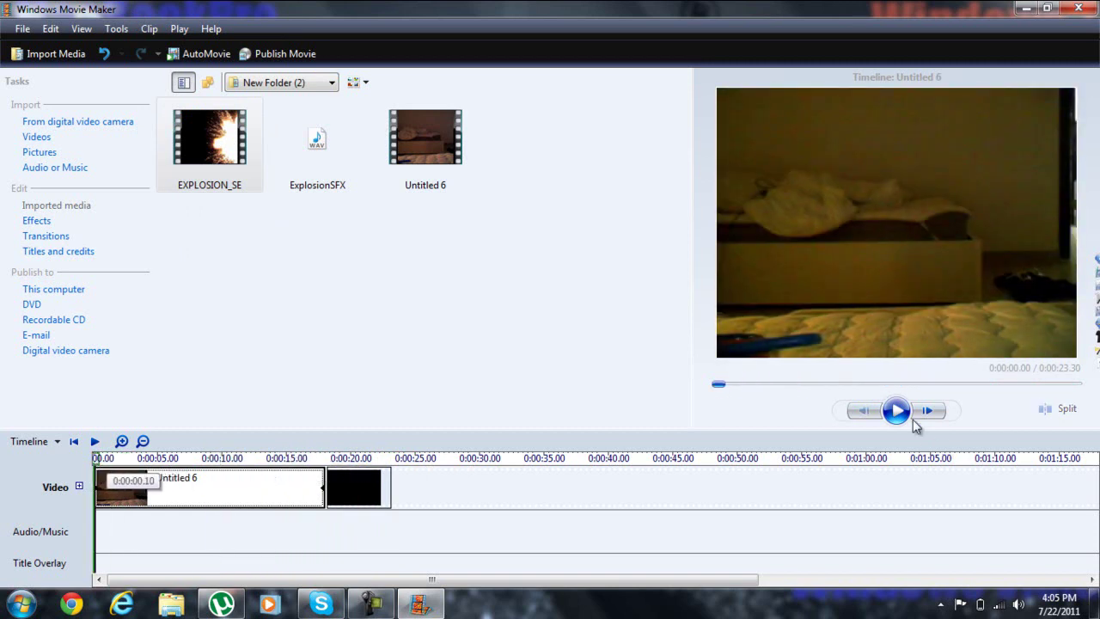
- Cut Untitled 6 down so the movie runs 0:00:07.63, then preview and rewind it
key("ctrl+z")
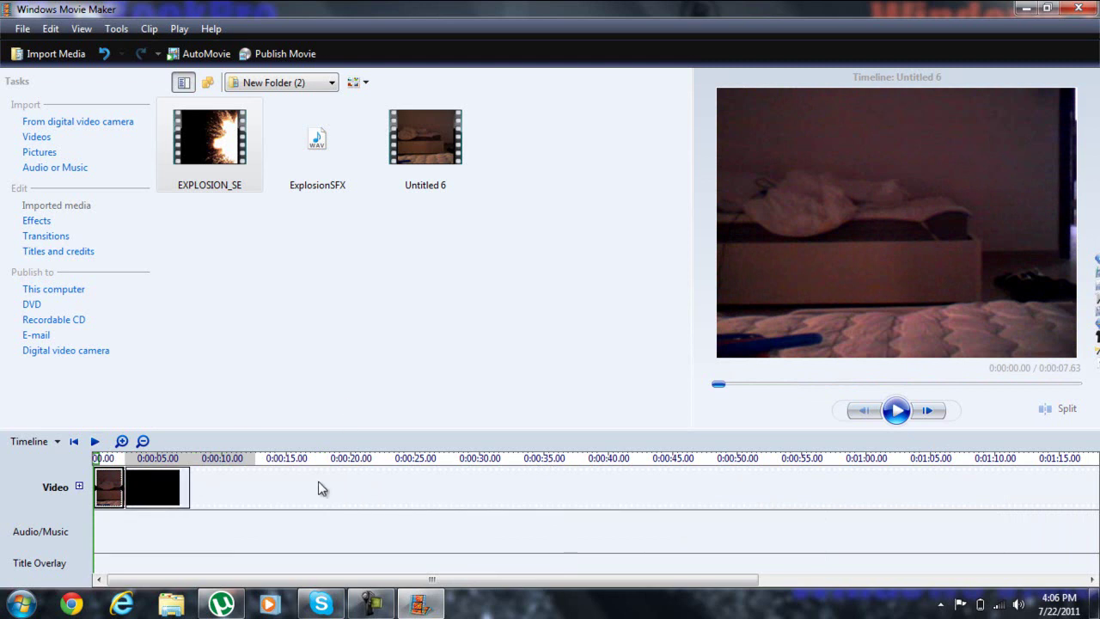
left_click(896, 410)
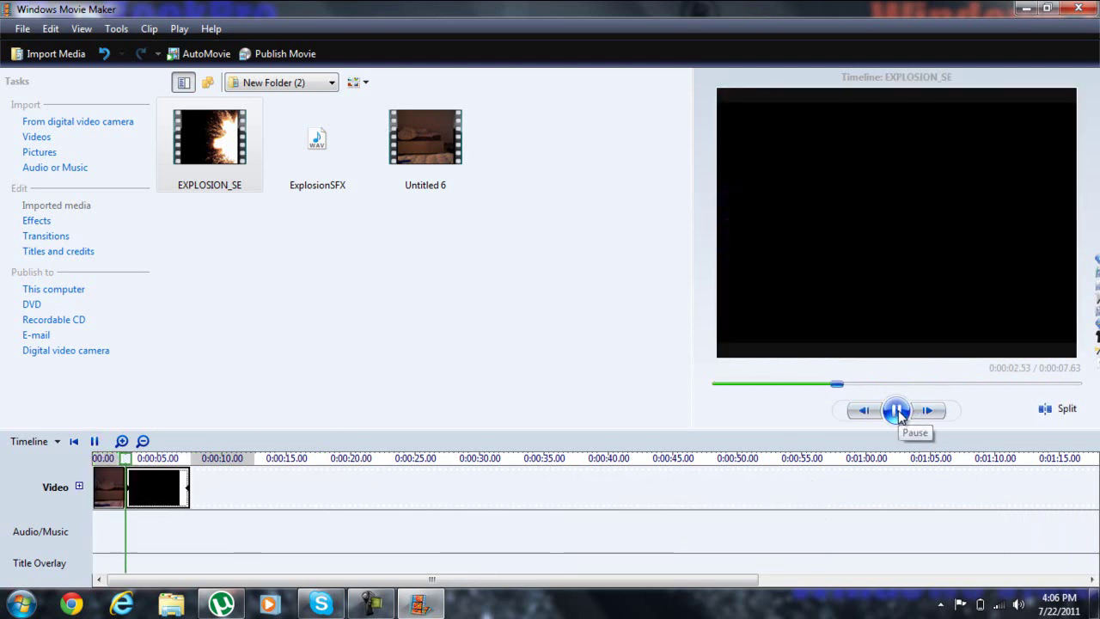
left_click(896, 410)
left_click(896, 410)
left_click(896, 410)
left_click_drag(954, 384, 703, 365)
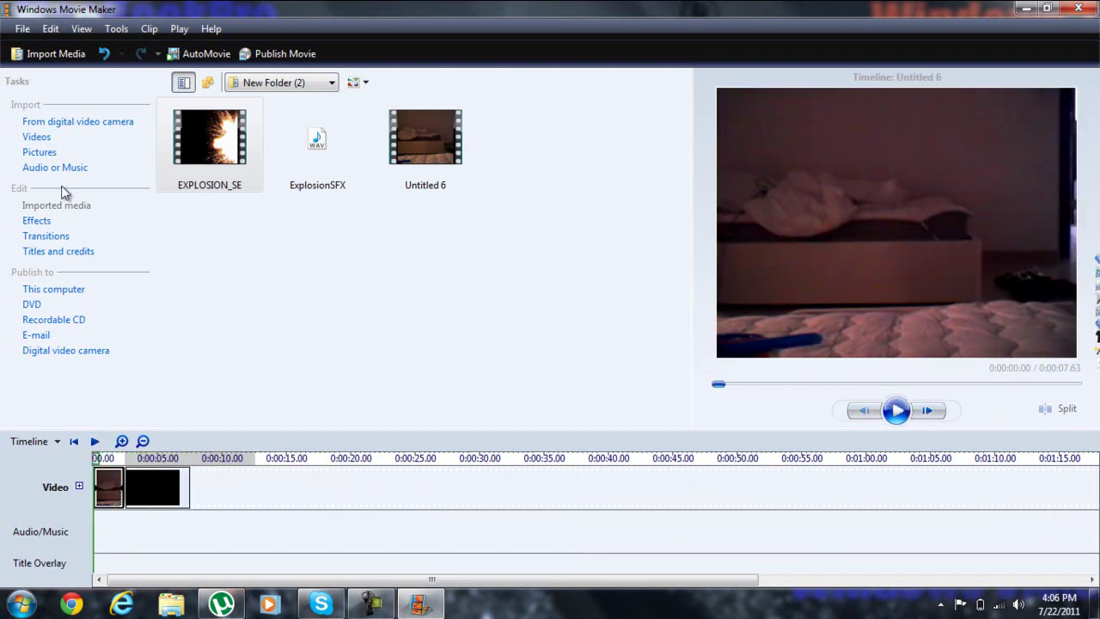
- Add the Compositing (A add B) transition between Untitled 6 and EXPLOSION_SE
left_click(55, 240)
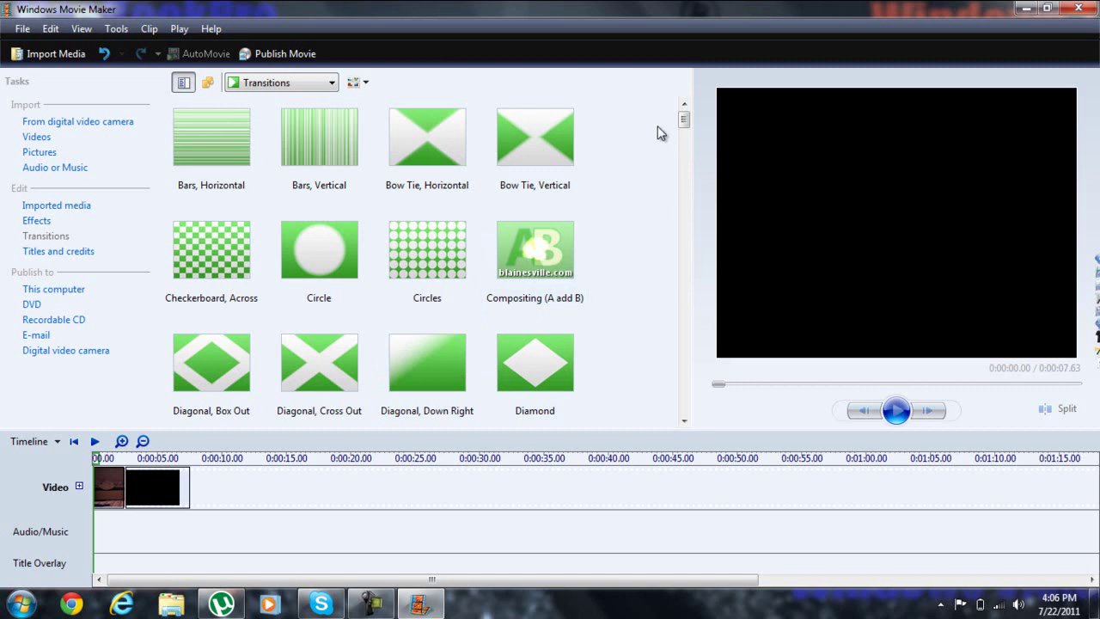
left_click(546, 254)
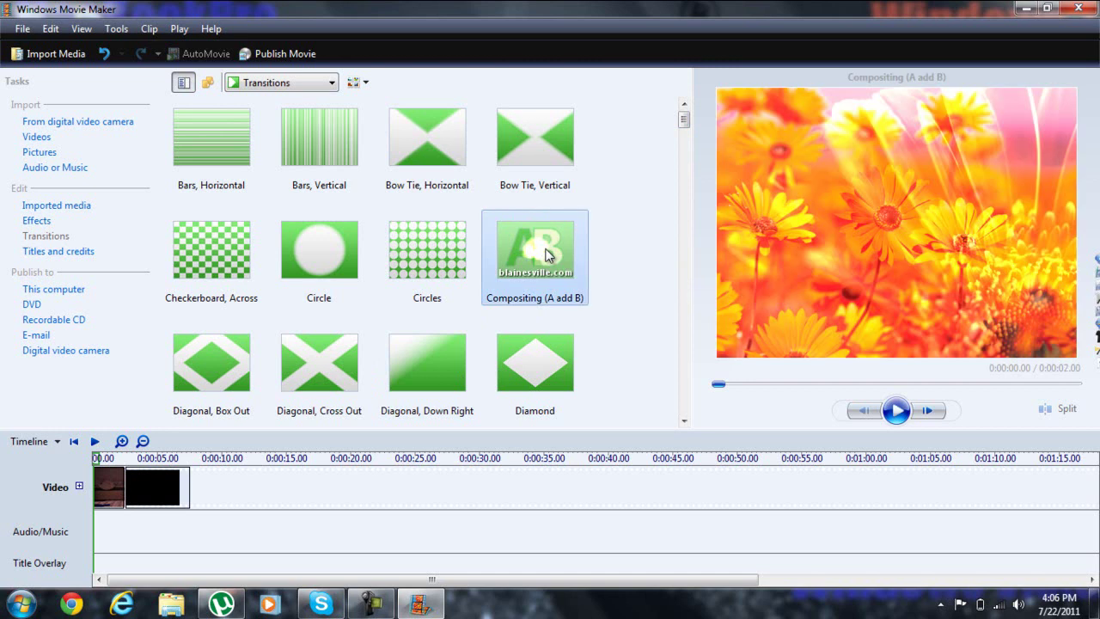
left_click_drag(544, 249, 110, 491)
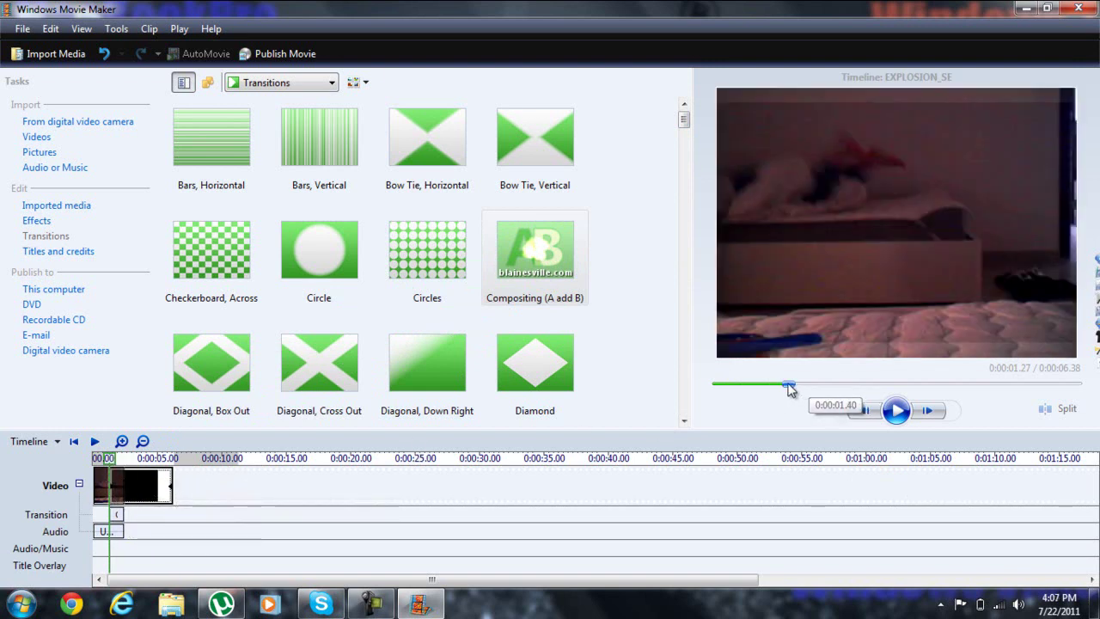
- Overlap the explosion clip onto the end of Untitled 6, shortening the movie to 0:00:05.23
left_click(897, 412)
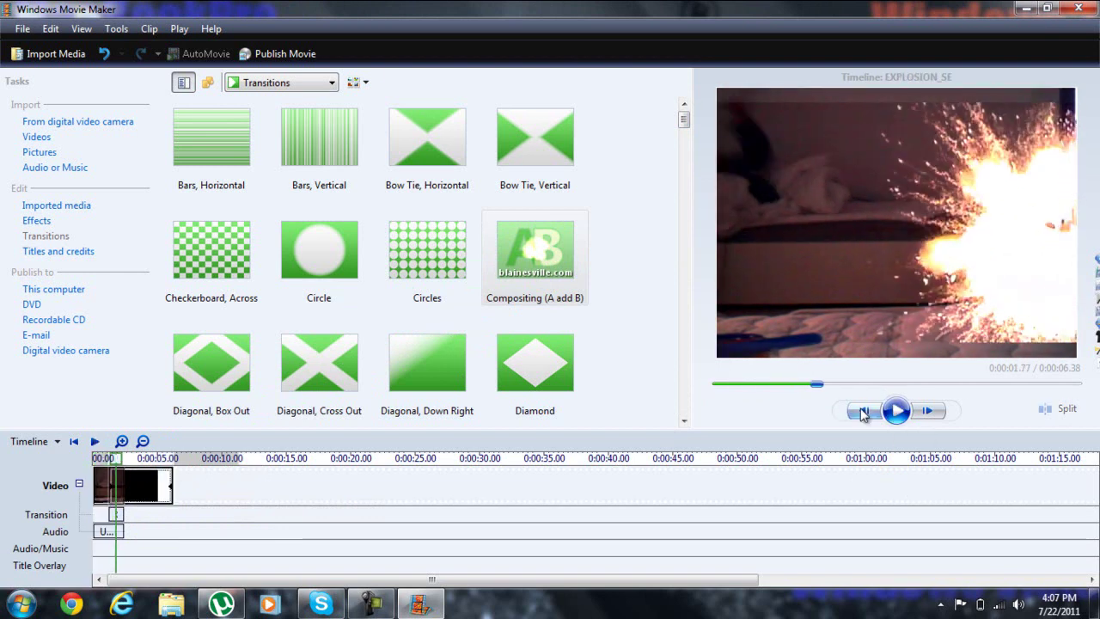
left_click(722, 392)
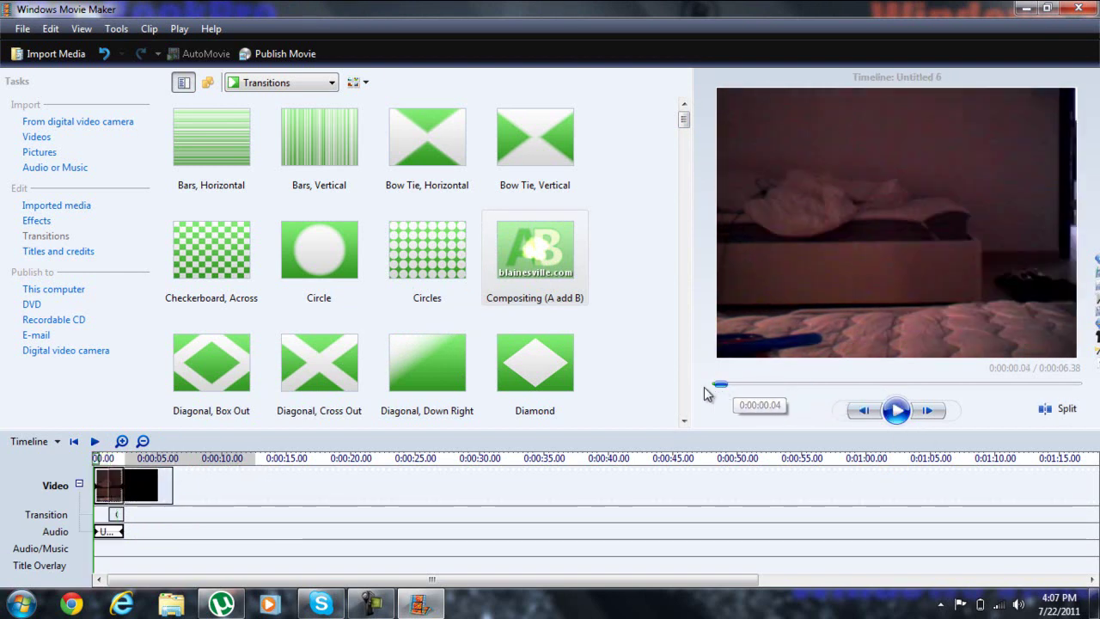
left_click(137, 500)
left_click_drag(137, 500, 121, 500)
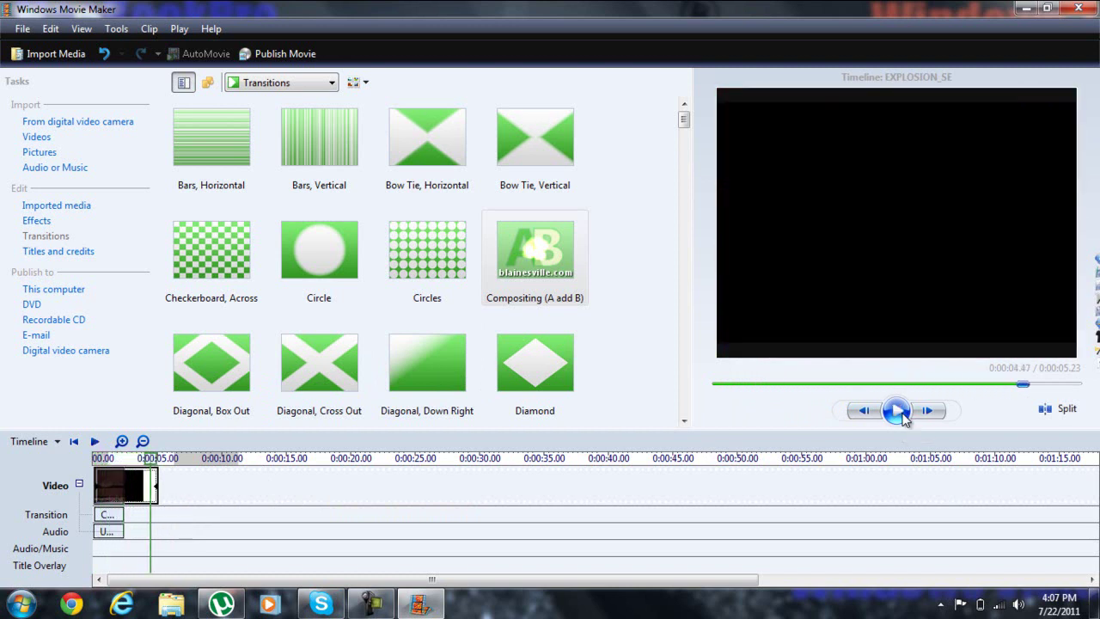
left_click(896, 411)
- Import ExplosionSFX and place it at the start of the Audio/Music track
left_click_drag(149, 459, 77, 475)
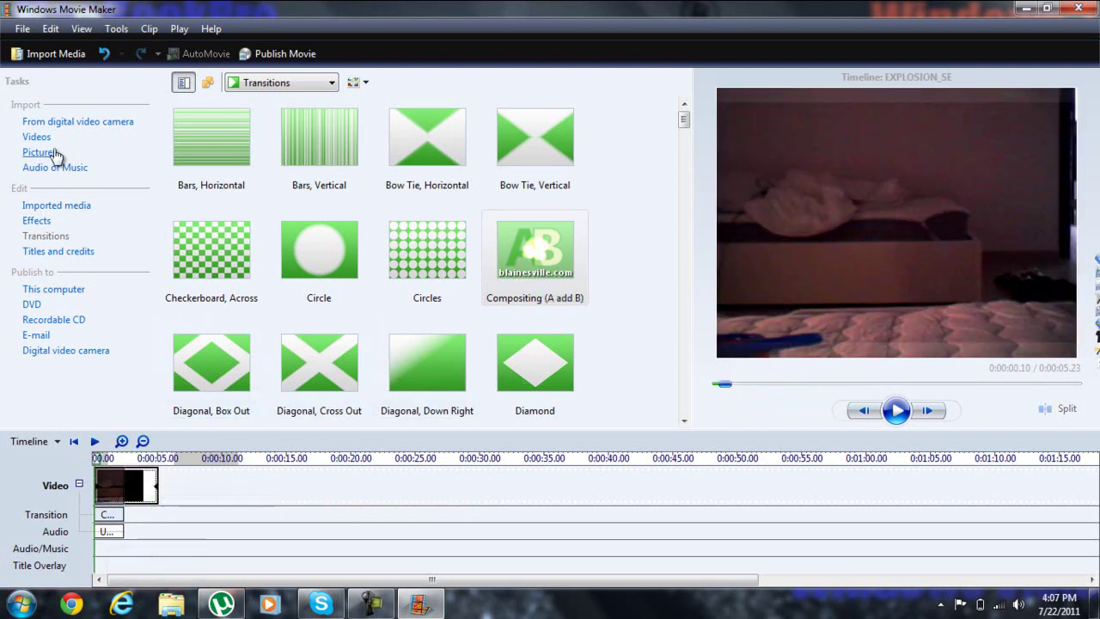
left_click(54, 166)
left_click(206, 129)
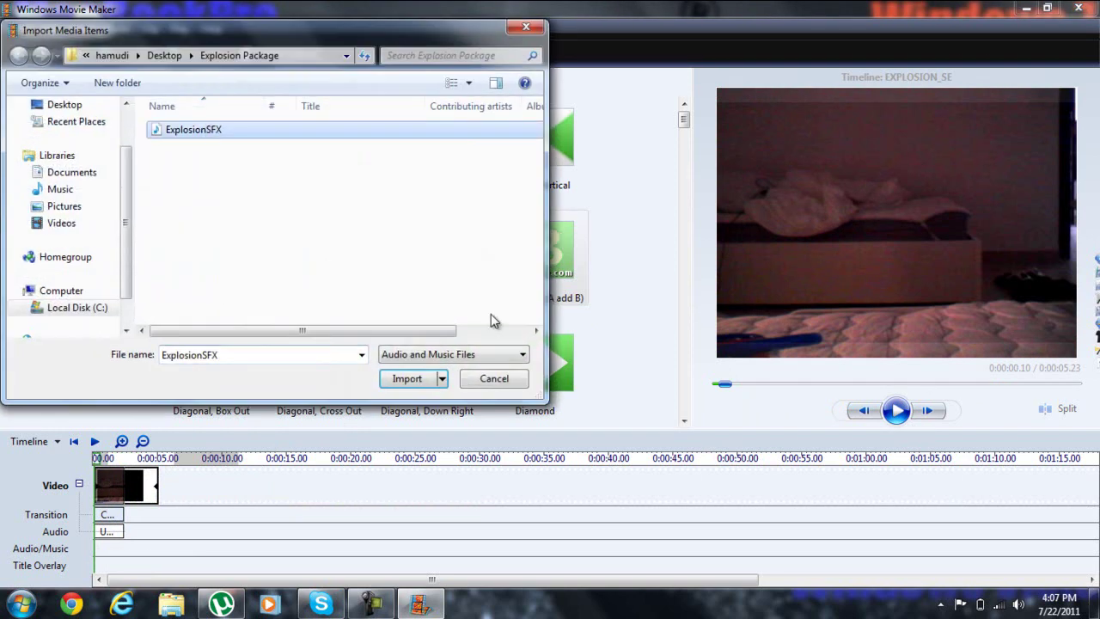
left_click(407, 378)
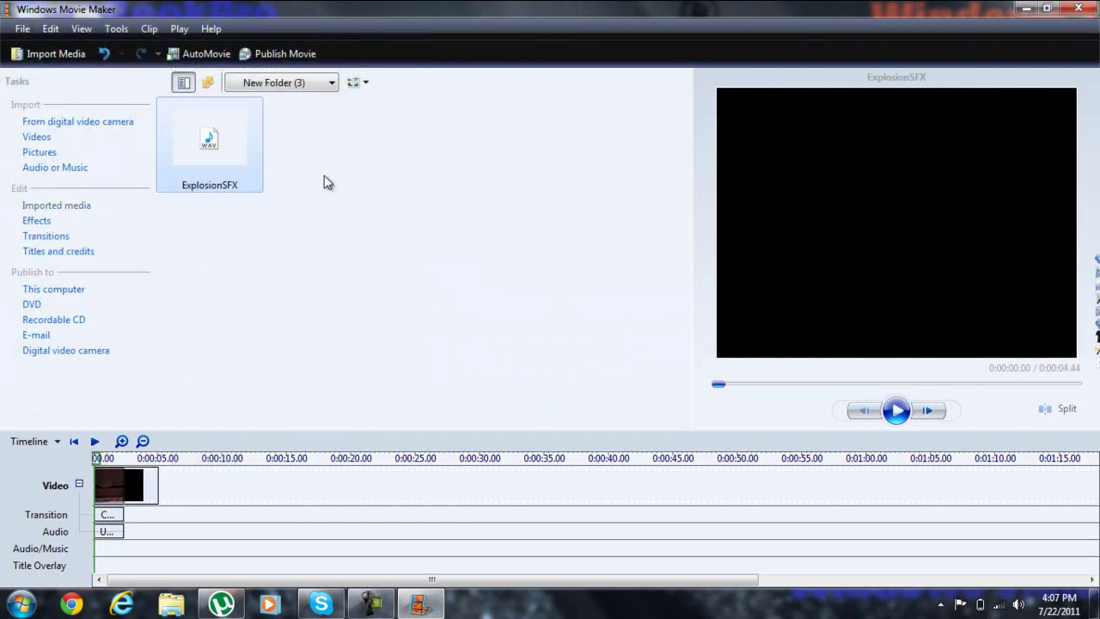
left_click_drag(197, 126, 100, 546)
- Preview the 0:00:05.23 movie with the new sound and rewind to the beginning
left_click(912, 412)
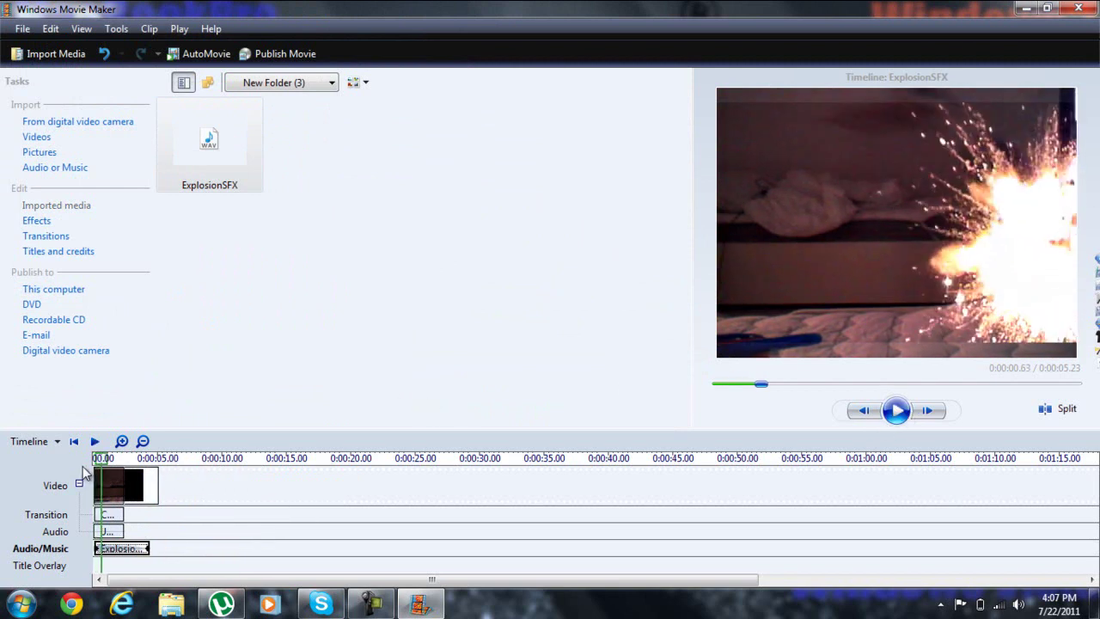
left_click(112, 485)
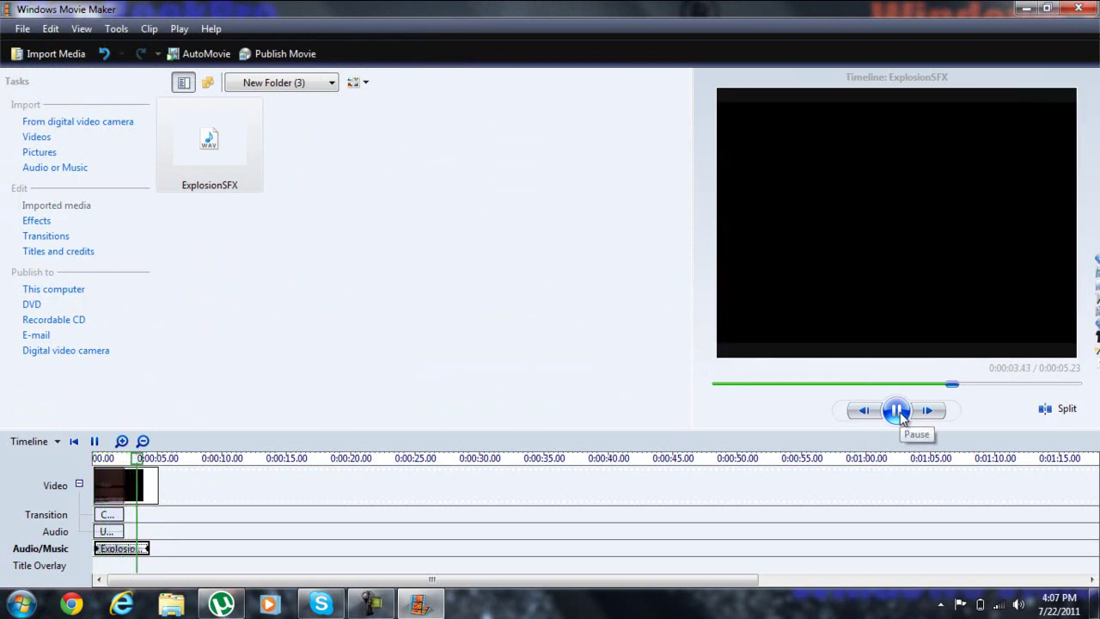
left_click(898, 412)
left_click_drag(997, 385, 693, 381)
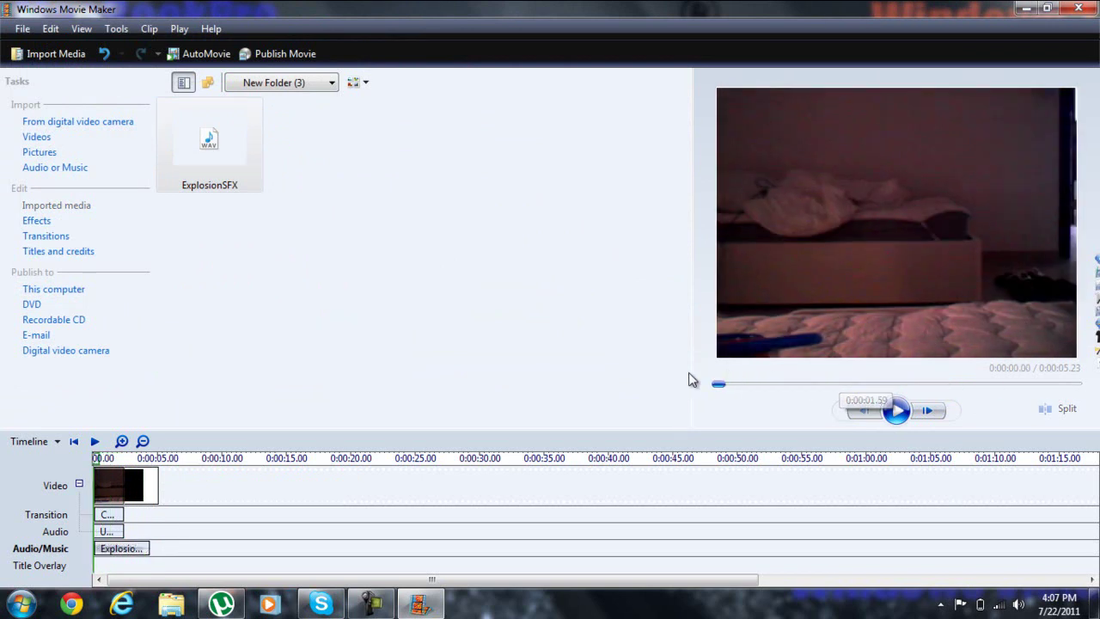
- Check and dismiss the screen recorder's capture options
left_click(387, 608)
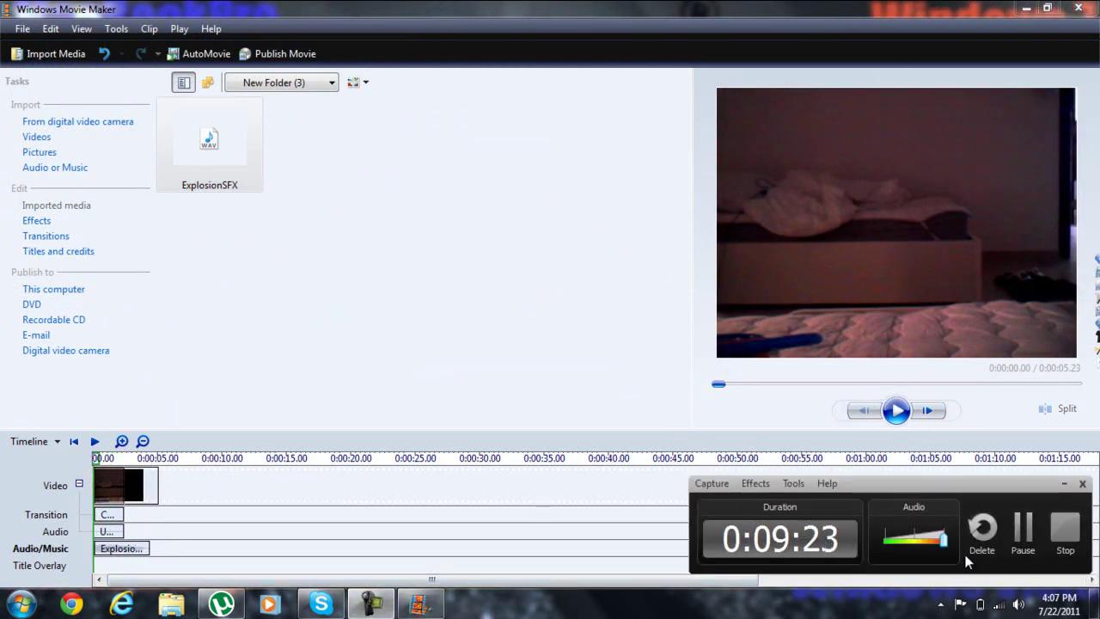
left_click(755, 481)
mouse_move(728, 483)
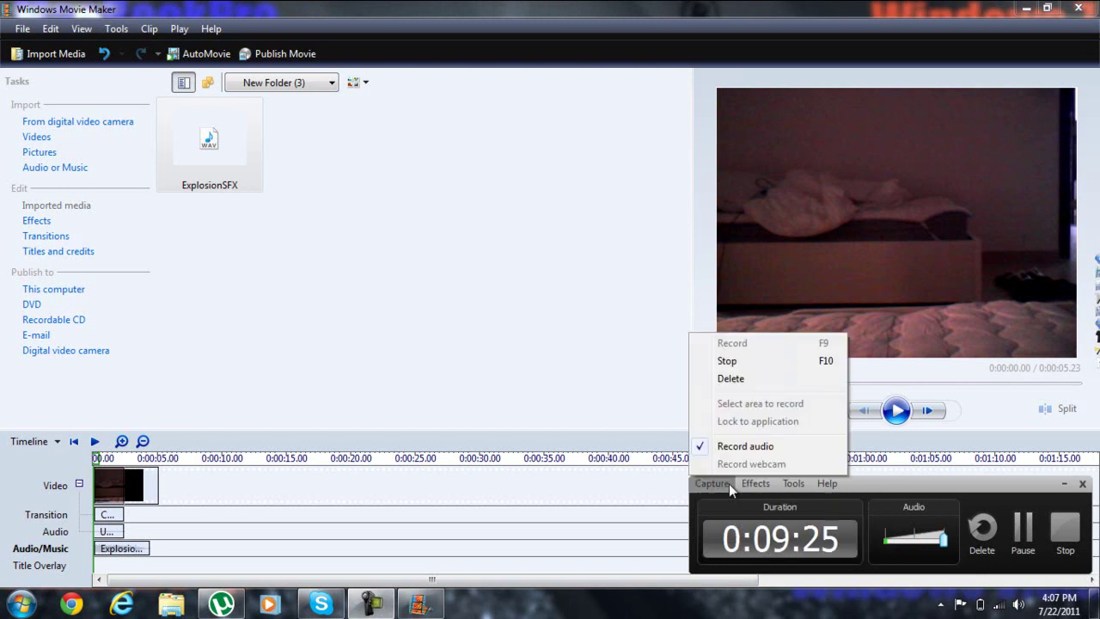
left_click(572, 496)
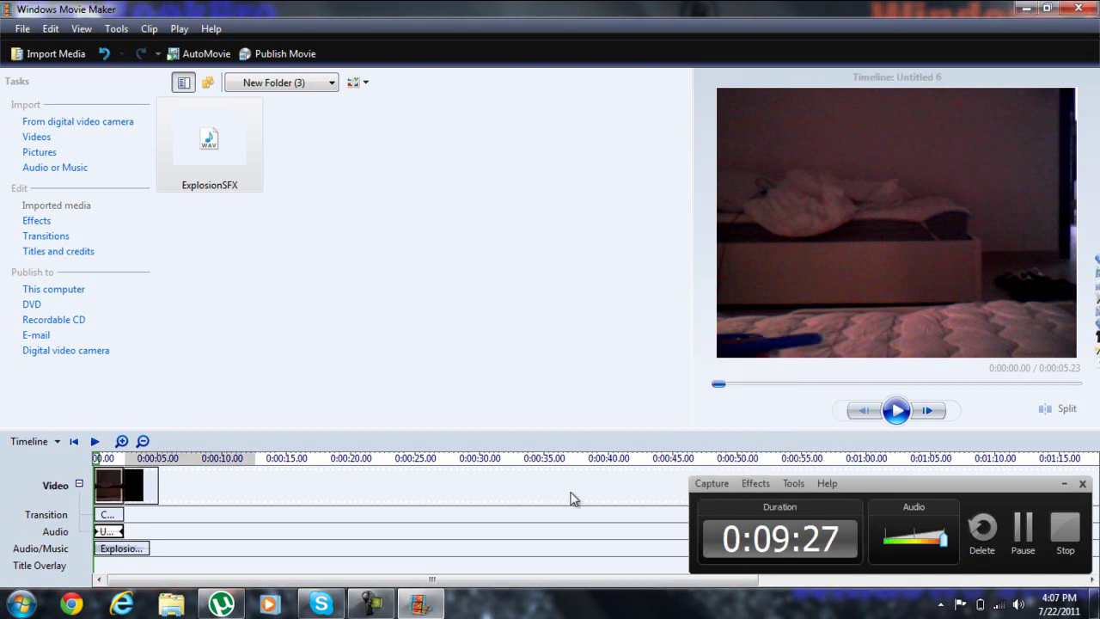
- Select the ExplosionSFX clip, preview and rewind the timeline, then exit without saving
left_click_drag(129, 548, 137, 552)
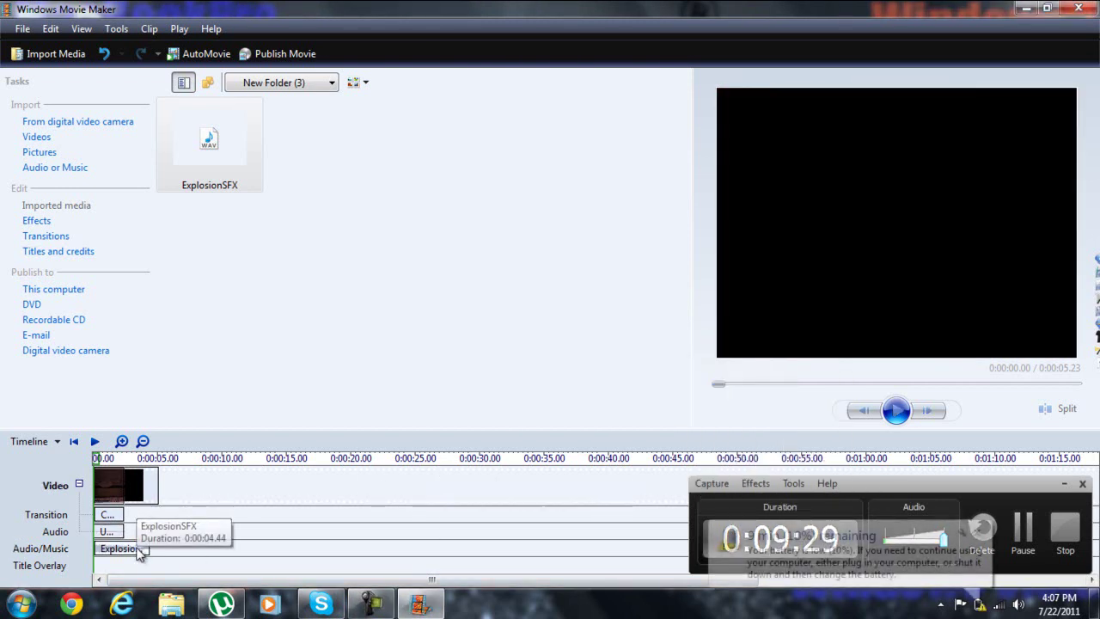
left_click(137, 550)
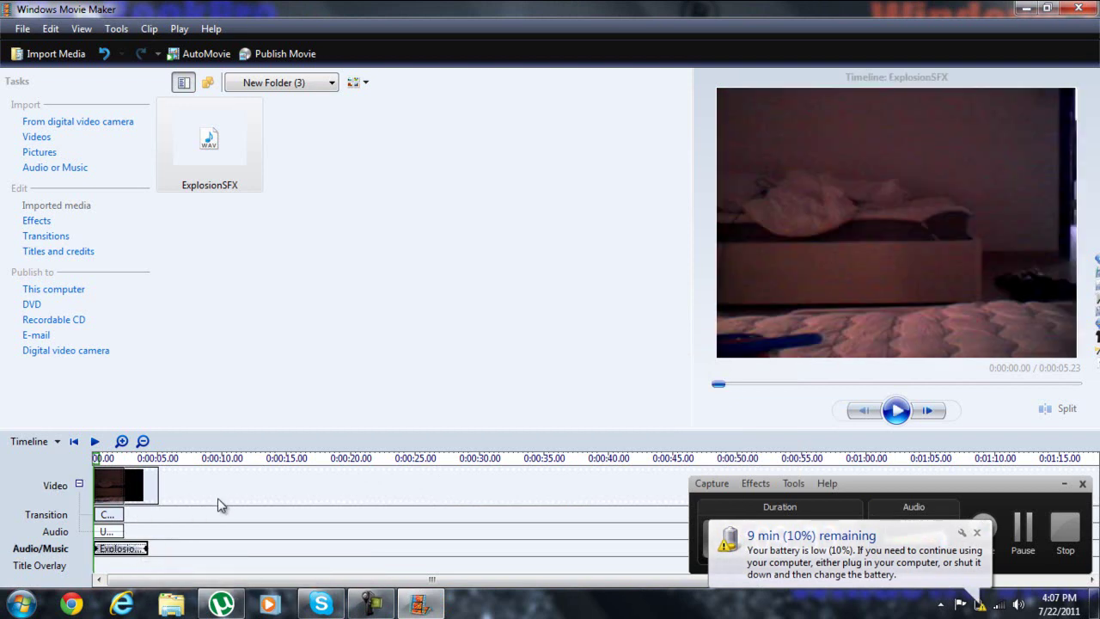
left_click(897, 411)
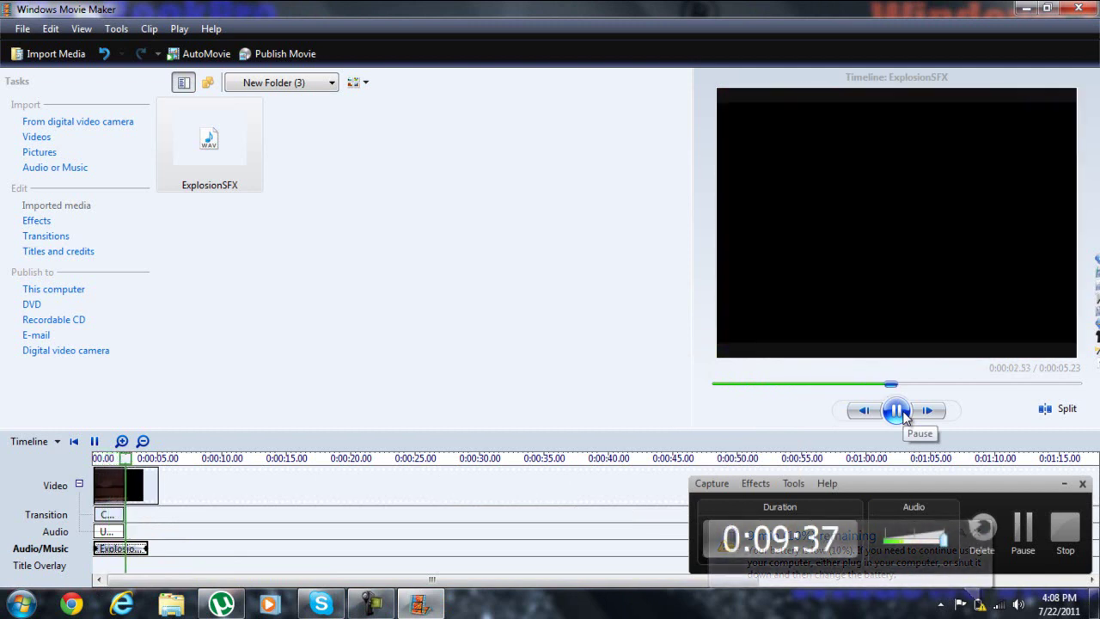
left_click(900, 414)
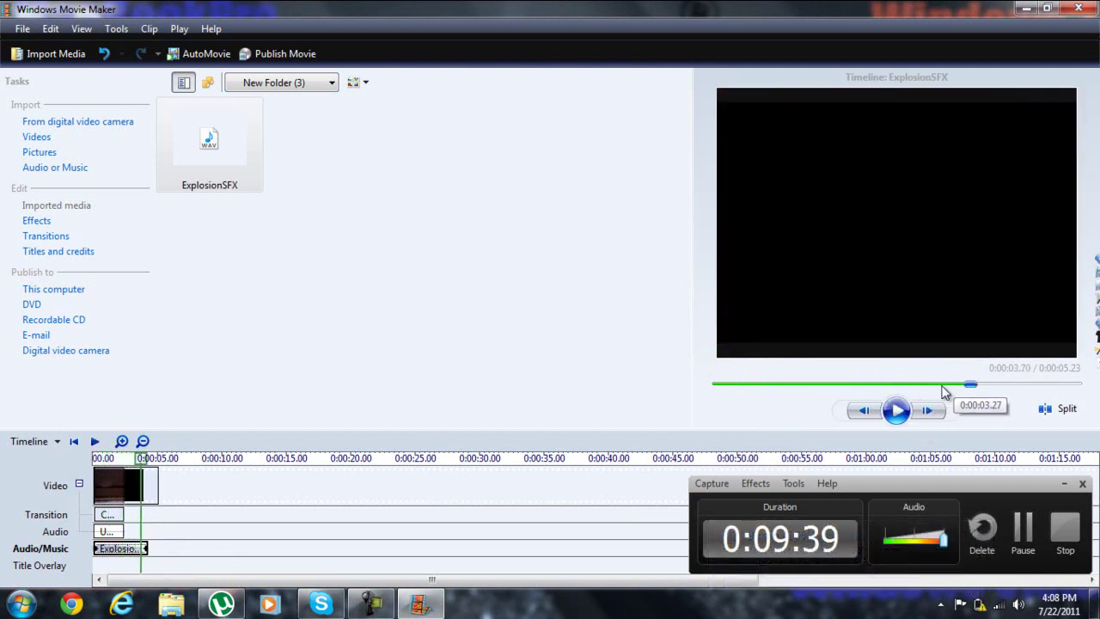
left_click_drag(969, 384, 668, 375)
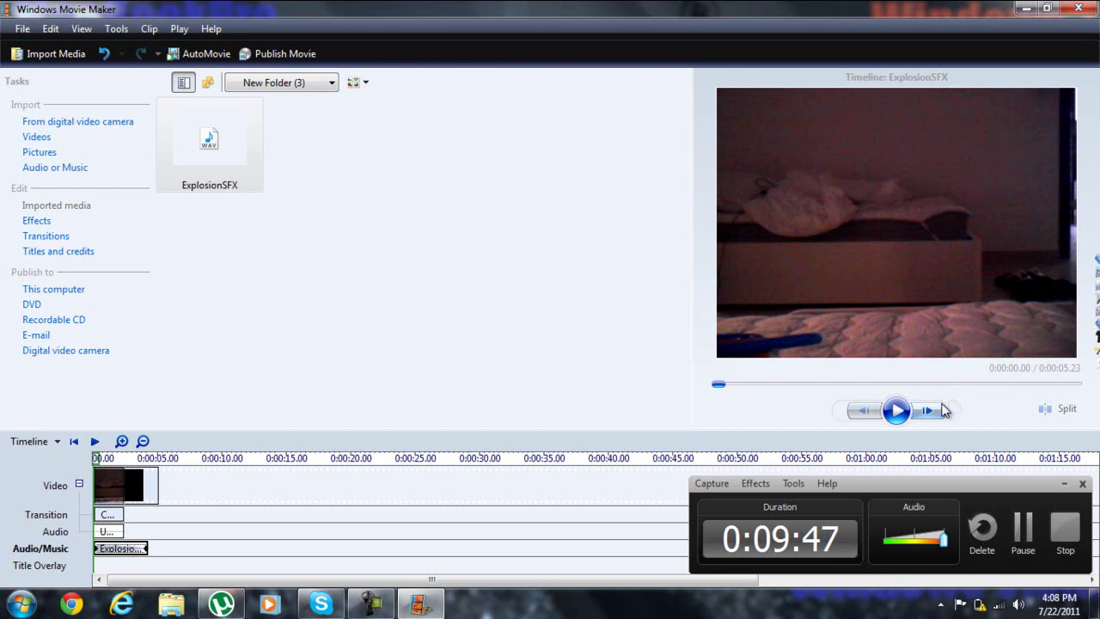
left_click(1078, 8)
left_click(612, 360)
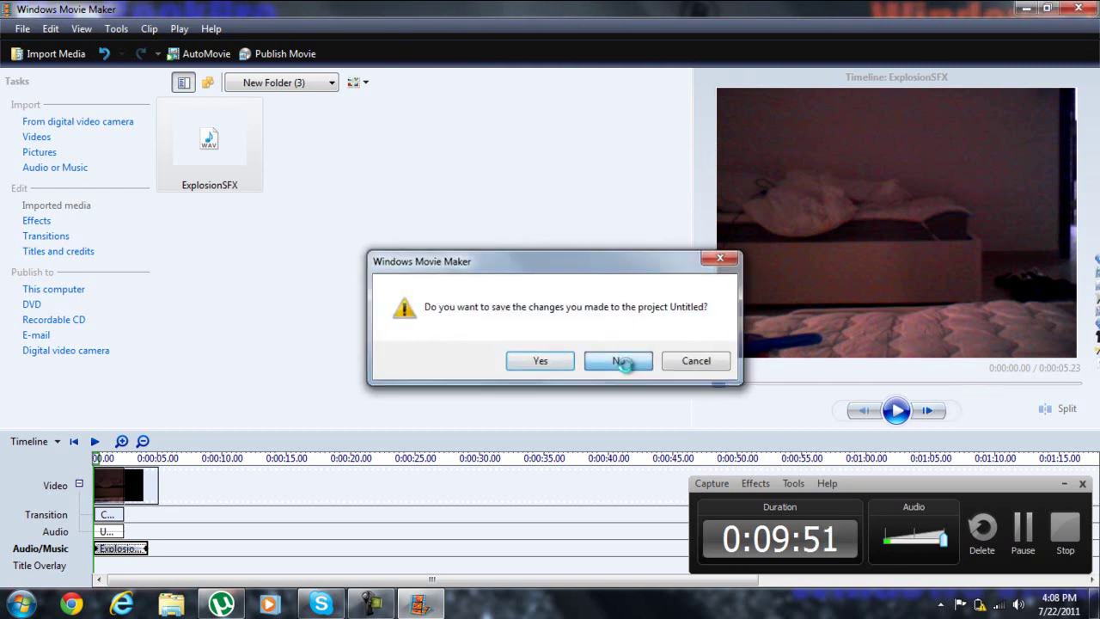